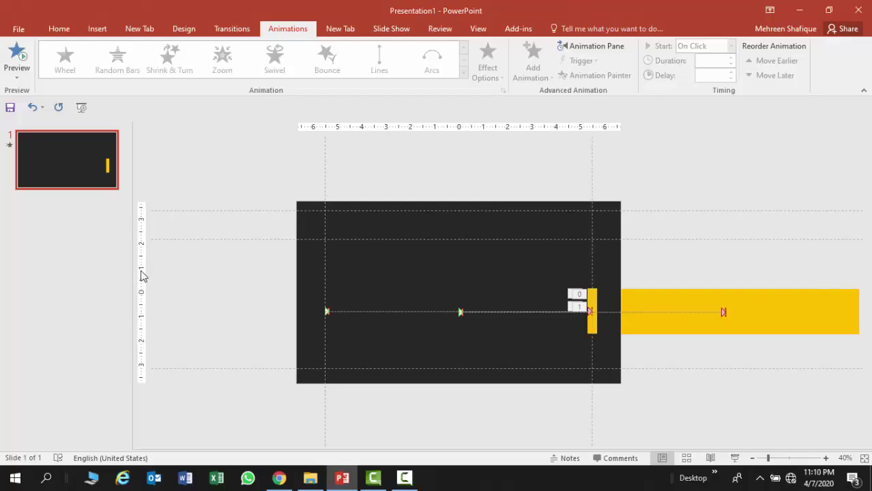
Step: Add a new slide after slide 1
{"action": "left_click", "coordinate": [55, 197]}
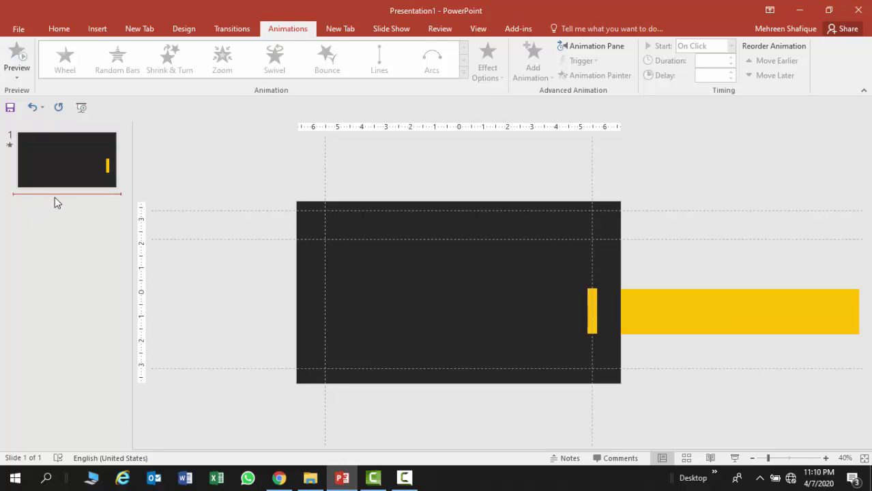
{"action": "key", "text": "Return"}
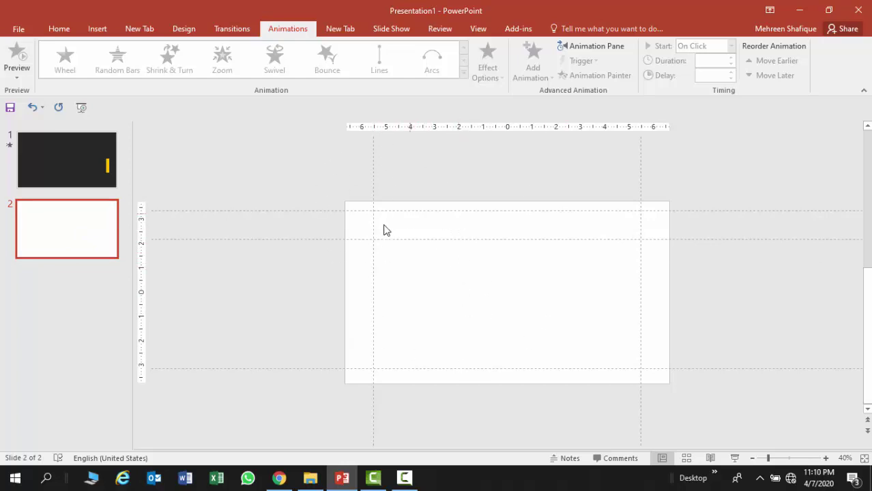
{"action": "left_click", "coordinate": [479, 29]}
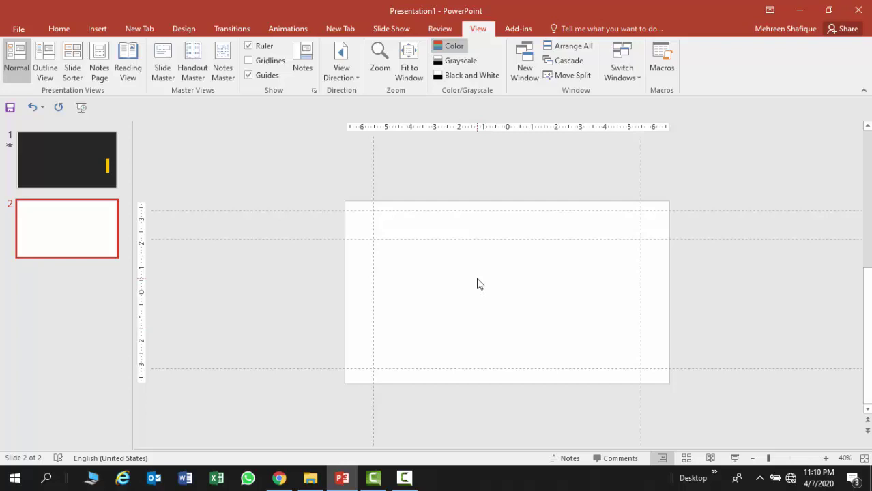
Step: Create a new presentation and change its first slide to the Blank layout
{"action": "key", "text": "ctrl+n"}
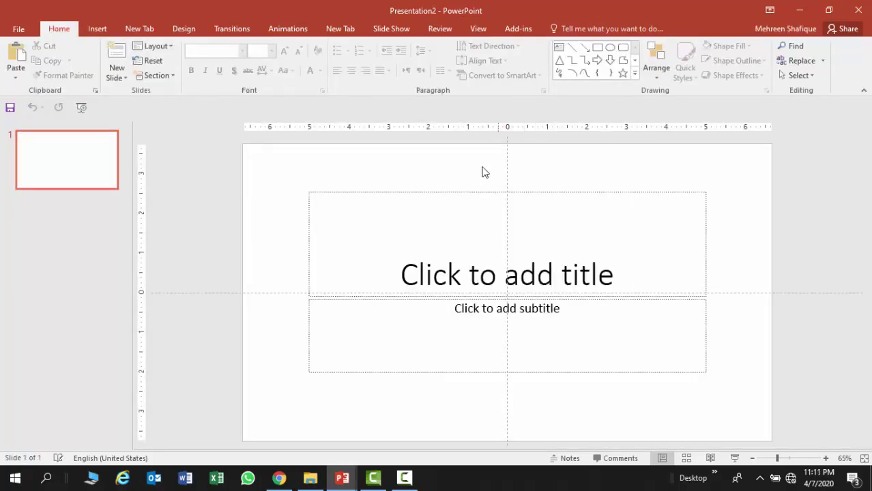
{"action": "left_click", "coordinate": [167, 46]}
{"action": "left_click", "coordinate": [179, 203]}
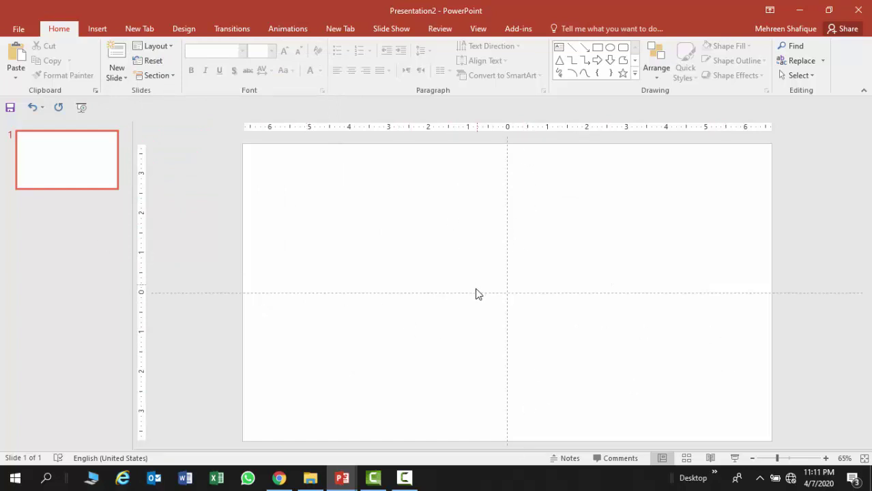
Step: Move the horizontal guide about 2.9 inches above center and the vertical guide about 5.5 inches right of center, and open the guide options
{"action": "left_click_drag", "start_coordinate": [474, 292], "coordinate": [481, 176]}
{"action": "left_click_drag", "start_coordinate": [506, 270], "coordinate": [726, 285]}
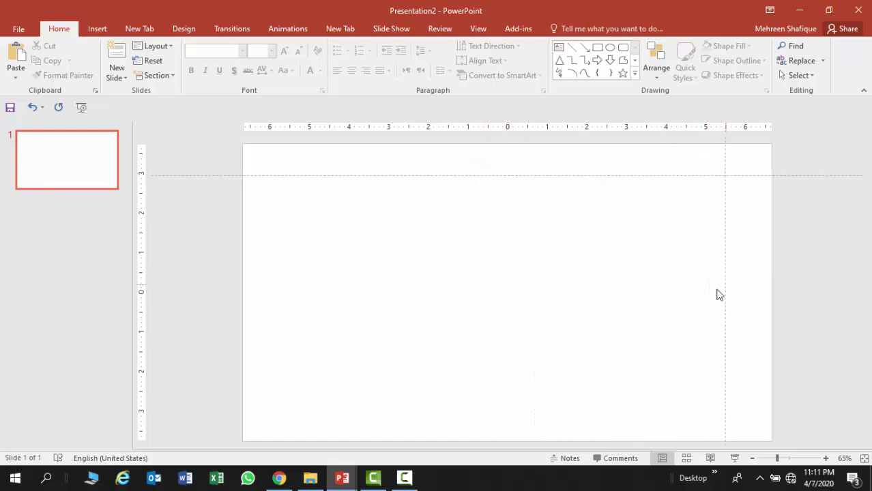
{"action": "right_click", "coordinate": [362, 177]}
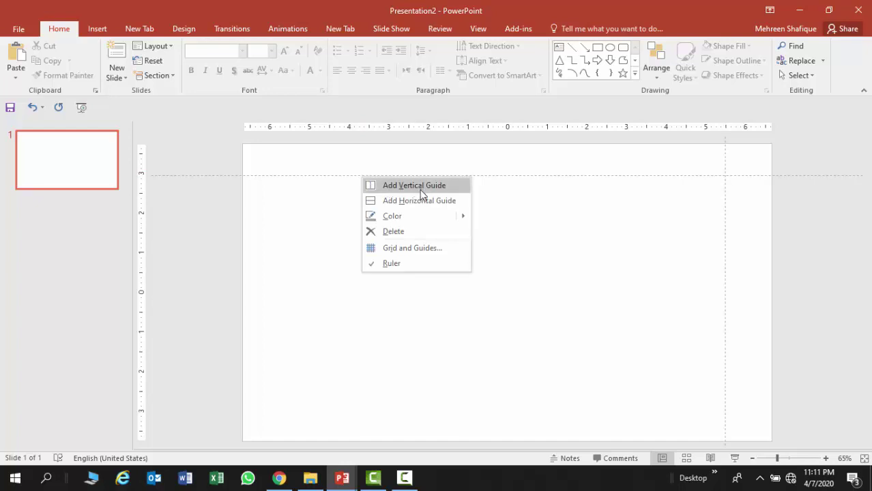
{"action": "mouse_move", "coordinate": [413, 214]}
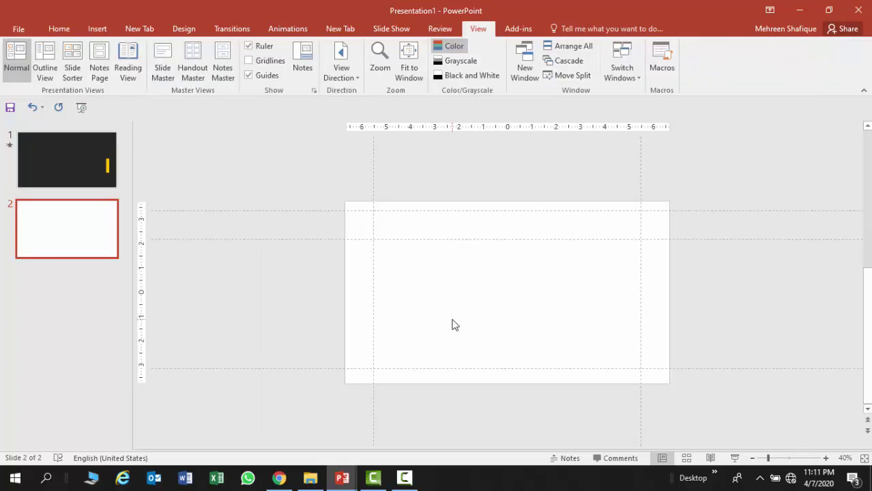
Step: In Presentation1, draw a rectangle about 13.33 by 5.96 inches from the second horizontal guide to slide 2's lower edge, and fill it golden orange
{"action": "left_click", "coordinate": [58, 29]}
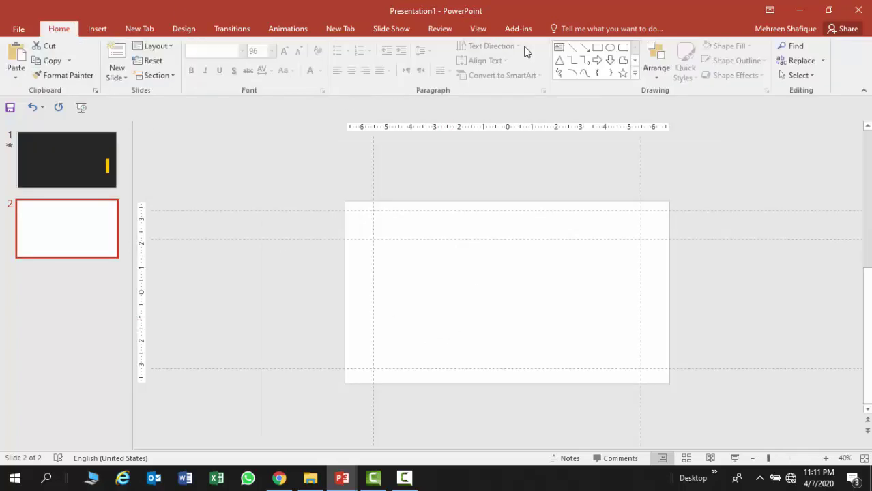
{"action": "left_click", "coordinate": [597, 47]}
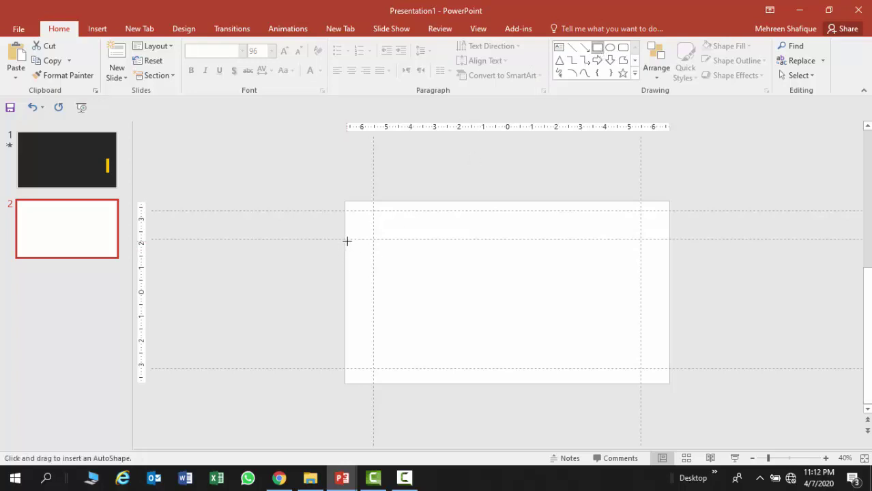
{"action": "mouse_move", "coordinate": [348, 240]}
{"action": "left_mouse_down"}
{"action": "mouse_move", "coordinate": [549, 316]}
{"action": "mouse_move", "coordinate": [666, 383]}
{"action": "left_mouse_up"}
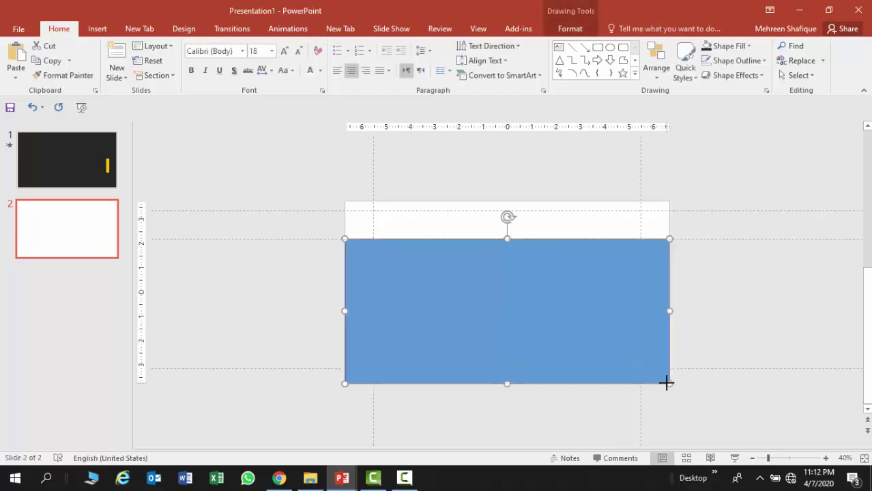
{"action": "left_click", "coordinate": [727, 47]}
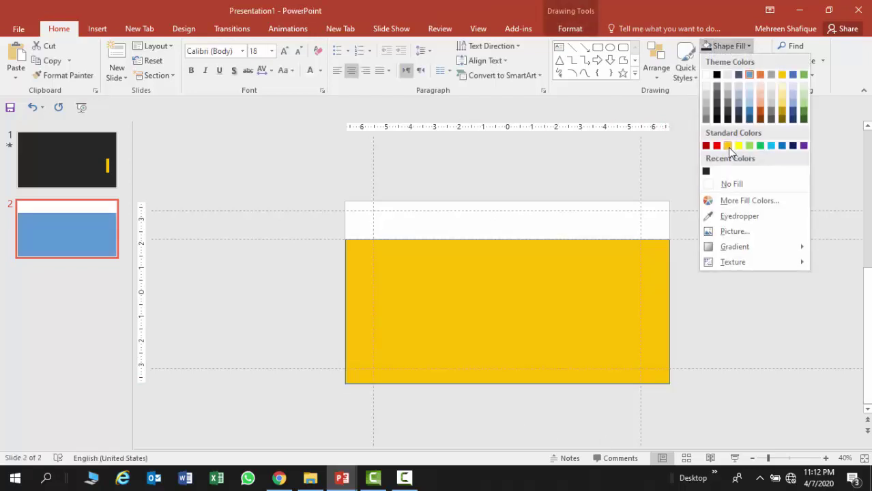
{"action": "left_click", "coordinate": [728, 148]}
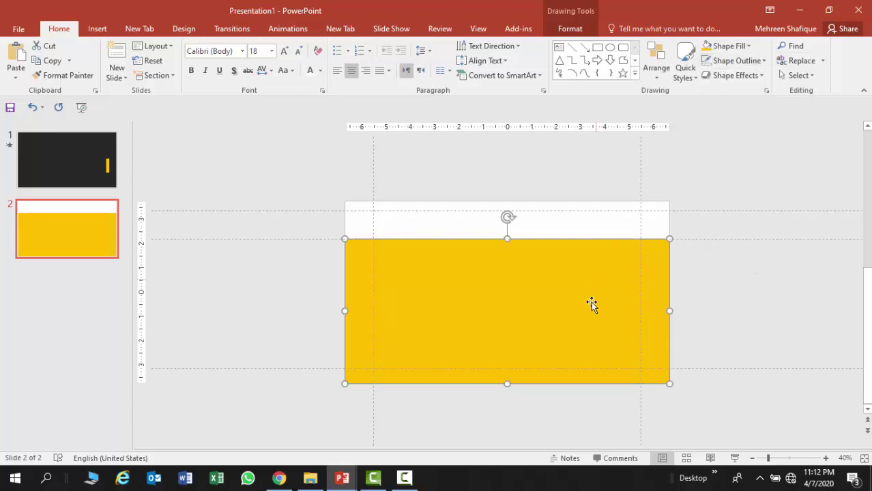
{"action": "left_click", "coordinate": [689, 318]}
{"action": "left_click", "coordinate": [508, 305]}
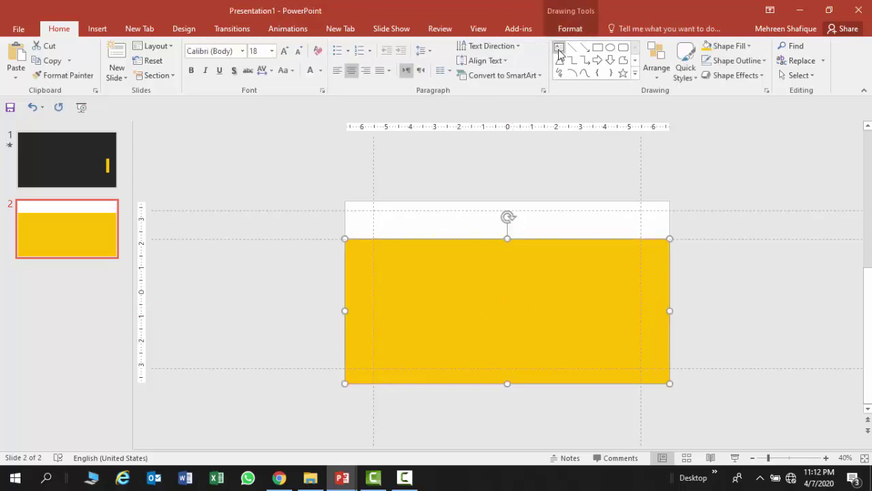
Step: Add a text box about 11 inches wide between the vertical guides on the rectangle, reading "BAR ANIMATION"
{"action": "left_click", "coordinate": [559, 52]}
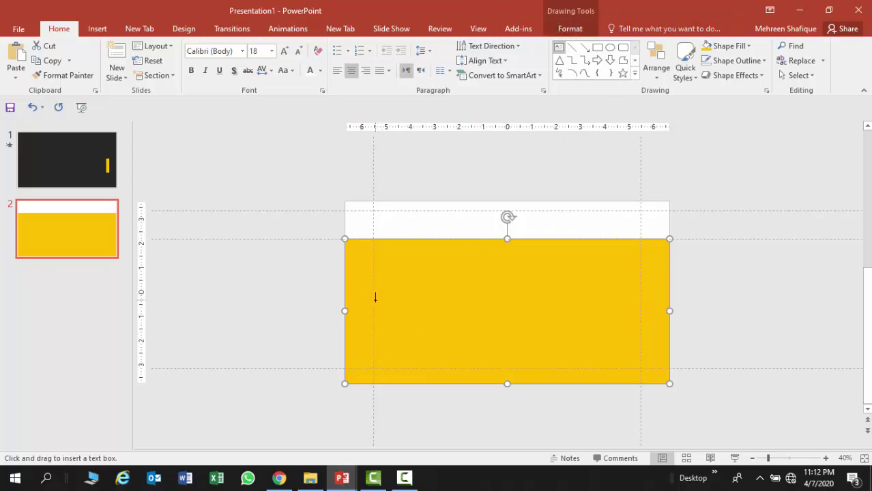
{"action": "left_click_drag", "start_coordinate": [374, 299], "coordinate": [640, 327]}
{"action": "left_click", "coordinate": [825, 458]}
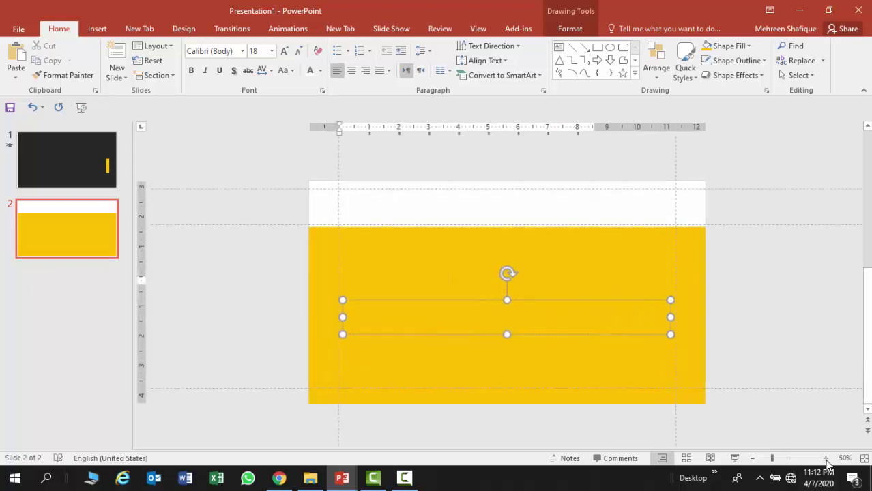
{"action": "left_click", "coordinate": [826, 458]}
{"action": "left_click", "coordinate": [451, 338]}
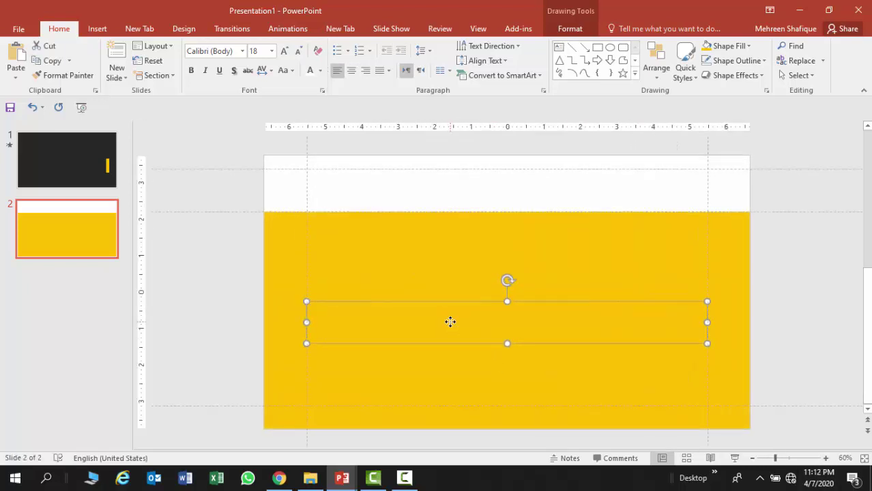
{"action": "type", "text": "BAR ANIMATION"}
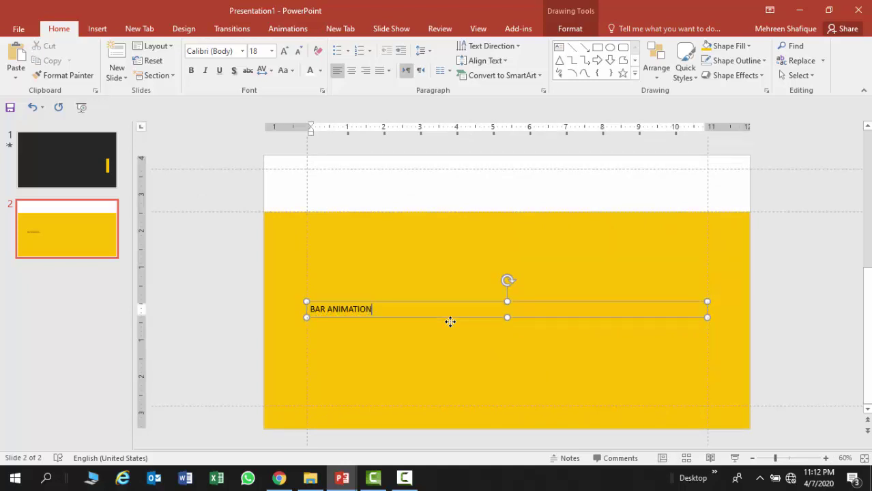
Step: Format the BAR ANIMATION text in Segoe UI at size 96 and center it within its box
{"action": "key", "text": "ctrl+a"}
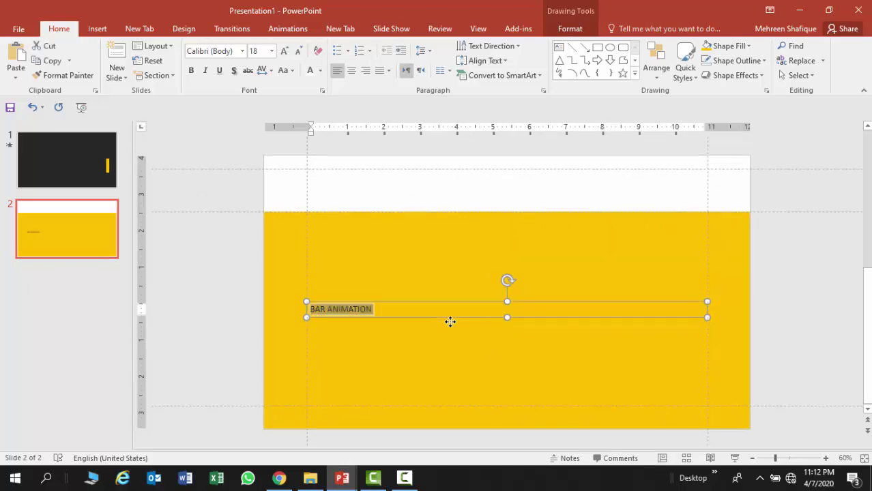
{"action": "left_click", "coordinate": [242, 52]}
{"action": "left_click", "coordinate": [217, 125]}
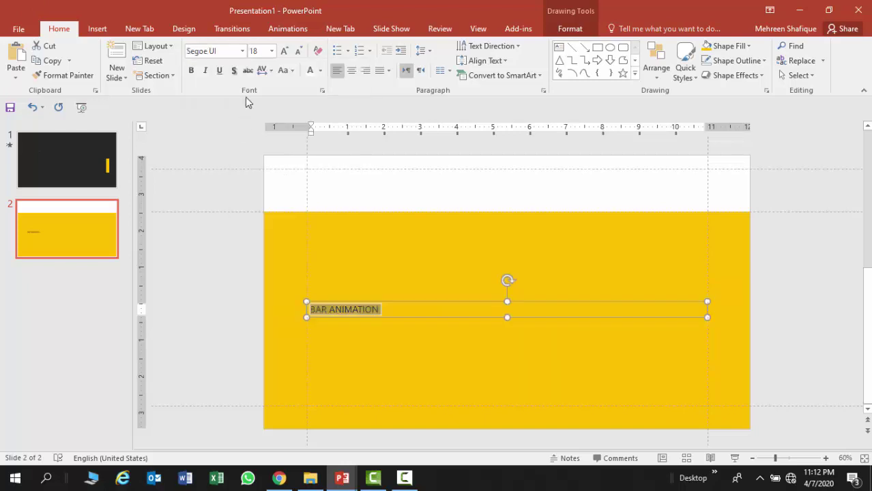
{"action": "left_click", "coordinate": [271, 51]}
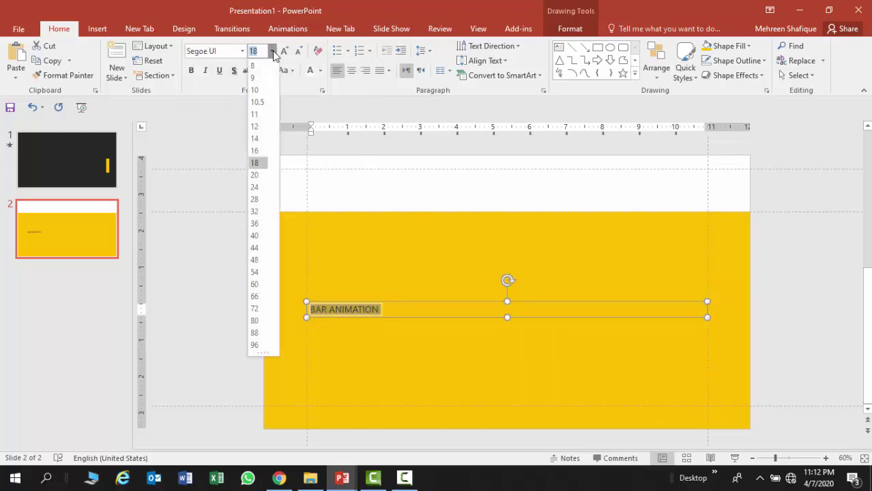
{"action": "left_click", "coordinate": [266, 348]}
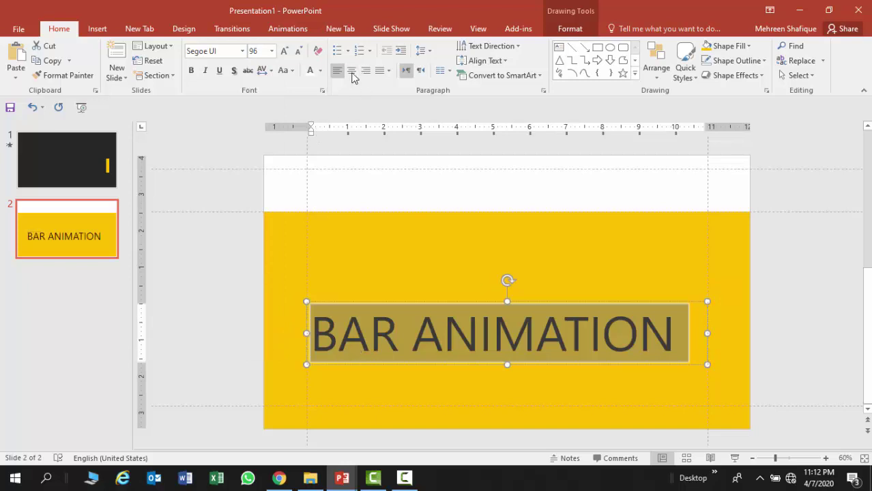
{"action": "left_click", "coordinate": [352, 73]}
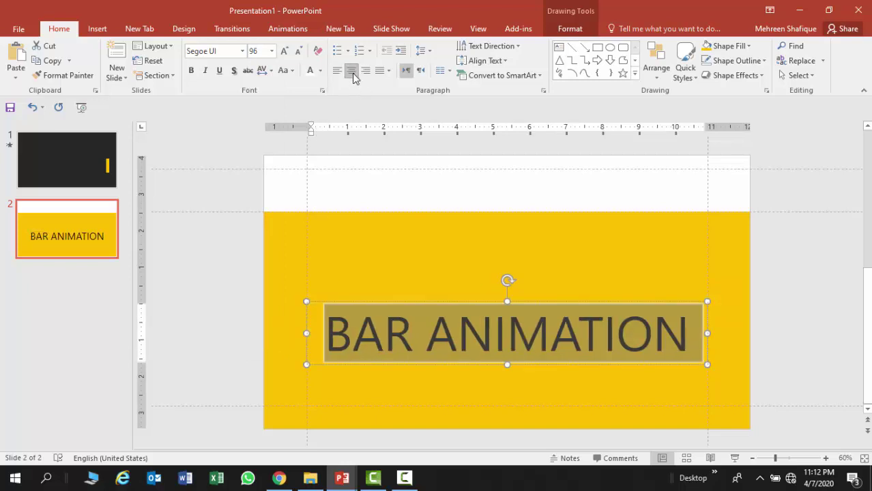
Step: Align the BAR ANIMATION text box to the horizontal center and vertical middle of the slide
{"action": "left_click", "coordinate": [573, 30]}
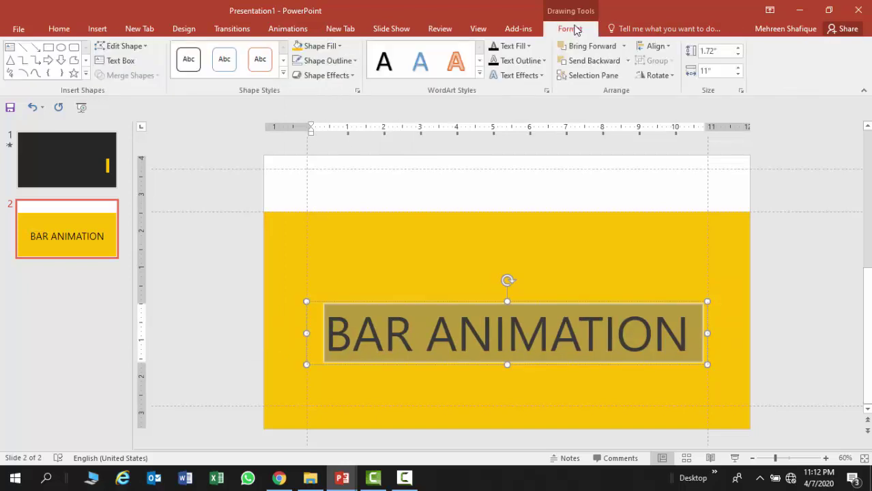
{"action": "left_click", "coordinate": [655, 46]}
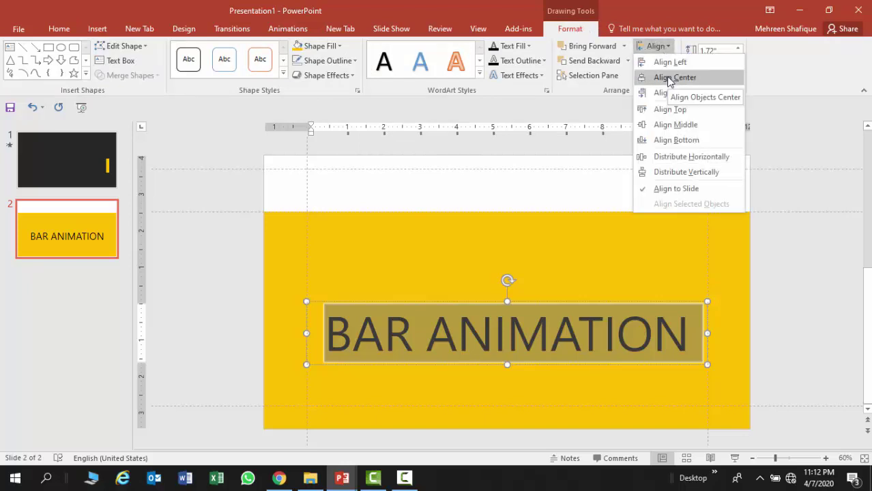
{"action": "left_click", "coordinate": [669, 80]}
{"action": "left_click", "coordinate": [655, 46]}
{"action": "left_click", "coordinate": [674, 127]}
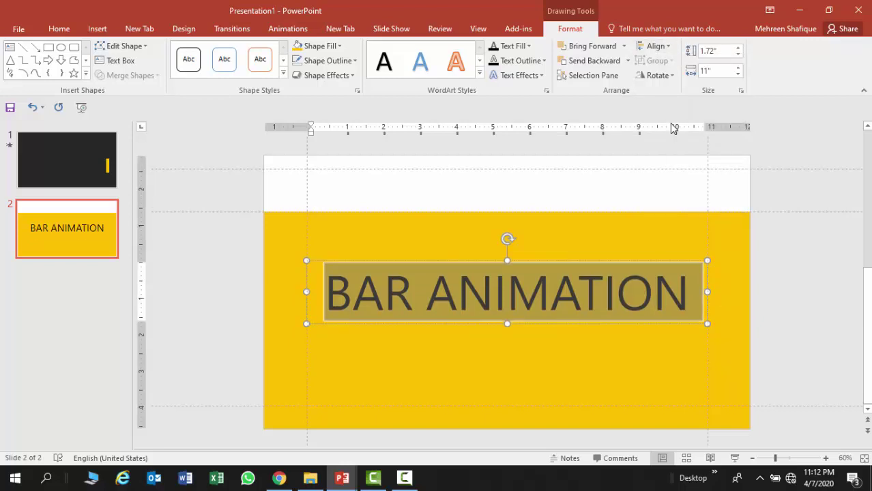
{"action": "left_click", "coordinate": [539, 342]}
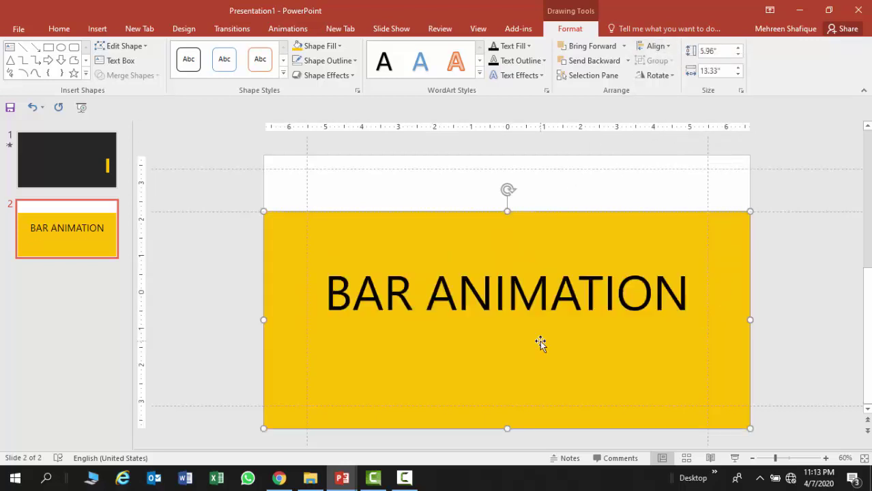
{"action": "left_click", "coordinate": [462, 206]}
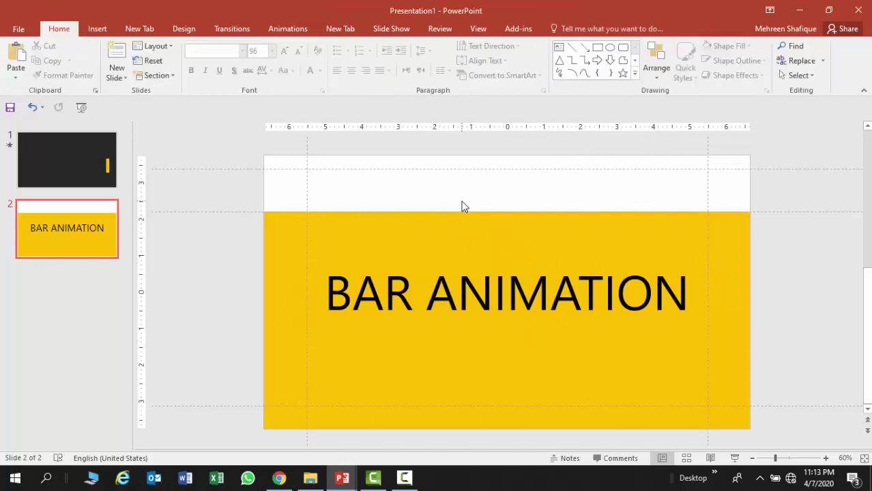
Step: Set slide 2's background to a solid near-black fill matching slide 1
{"action": "left_click", "coordinate": [179, 31]}
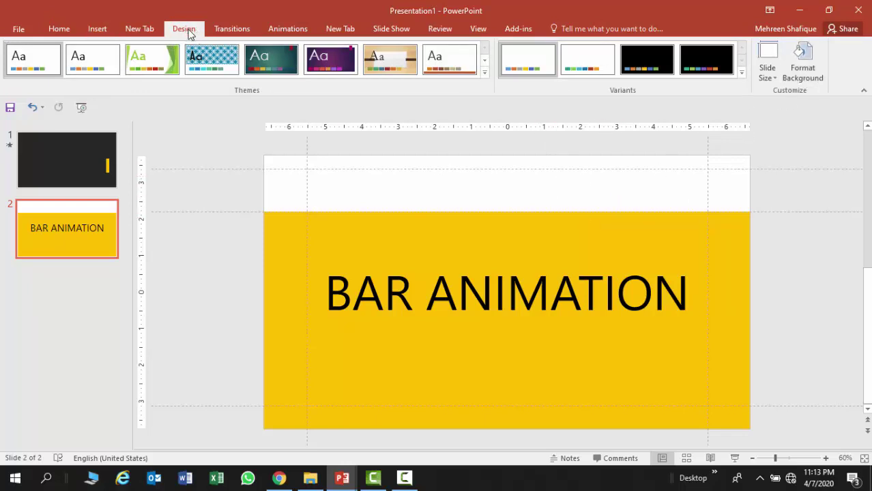
{"action": "left_click", "coordinate": [807, 63]}
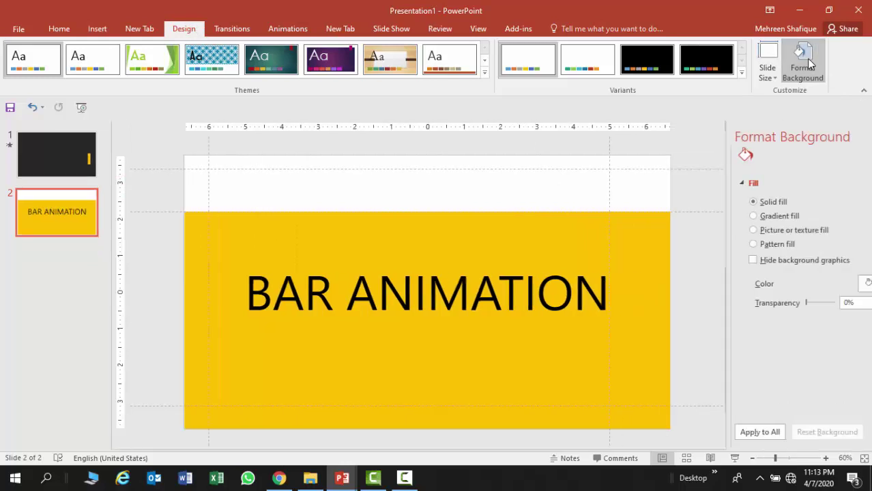
{"action": "left_click", "coordinate": [838, 283]}
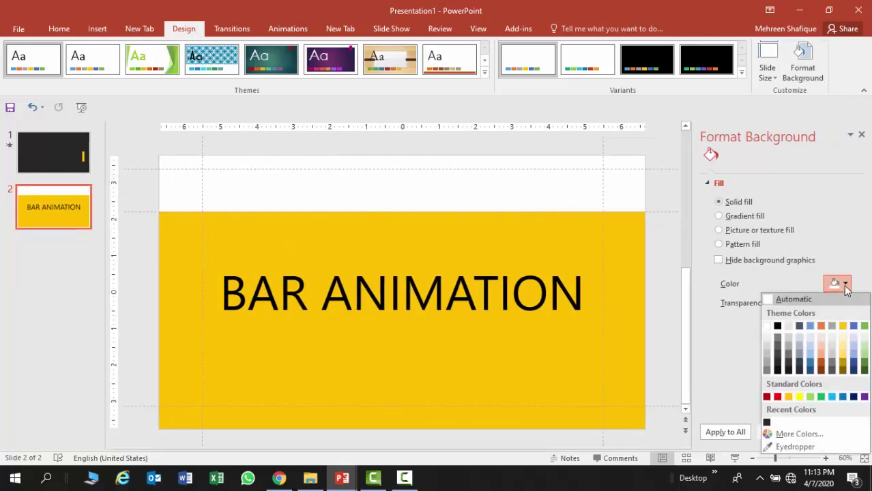
{"action": "left_click", "coordinate": [778, 369]}
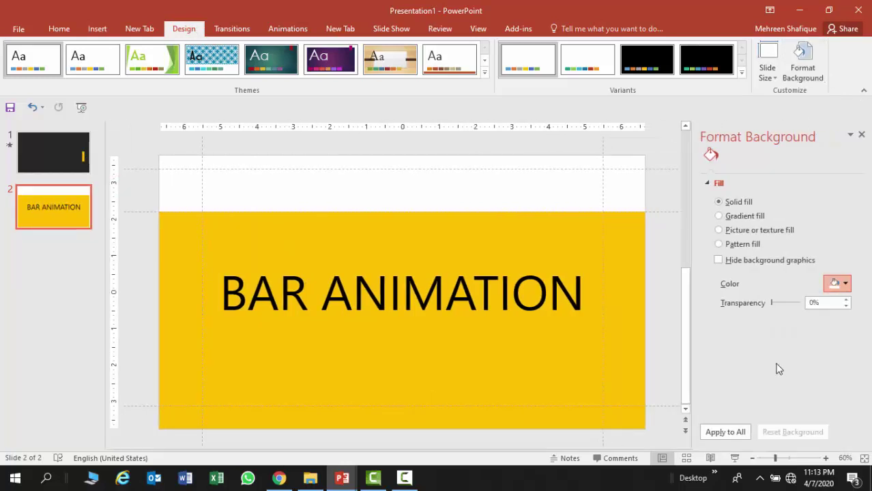
{"action": "left_click", "coordinate": [861, 134]}
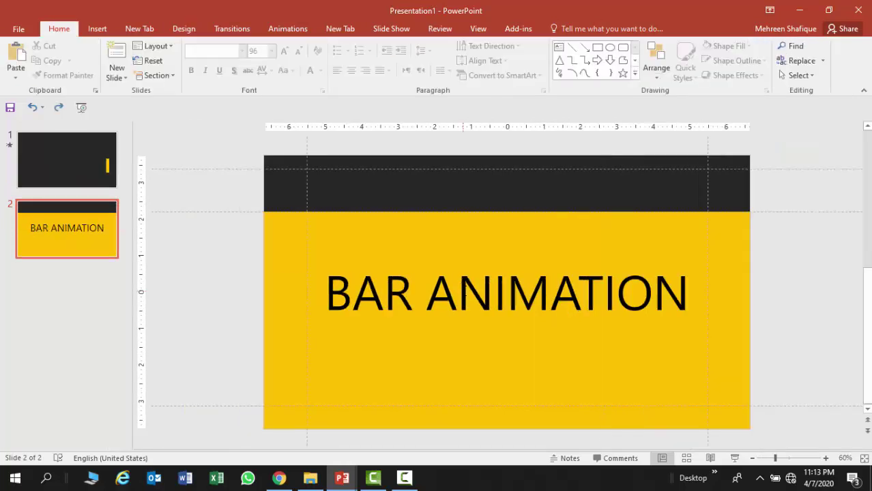
Step: Change the font color of the BAR ANIMATION text to white
{"action": "triple_click", "coordinate": [506, 293]}
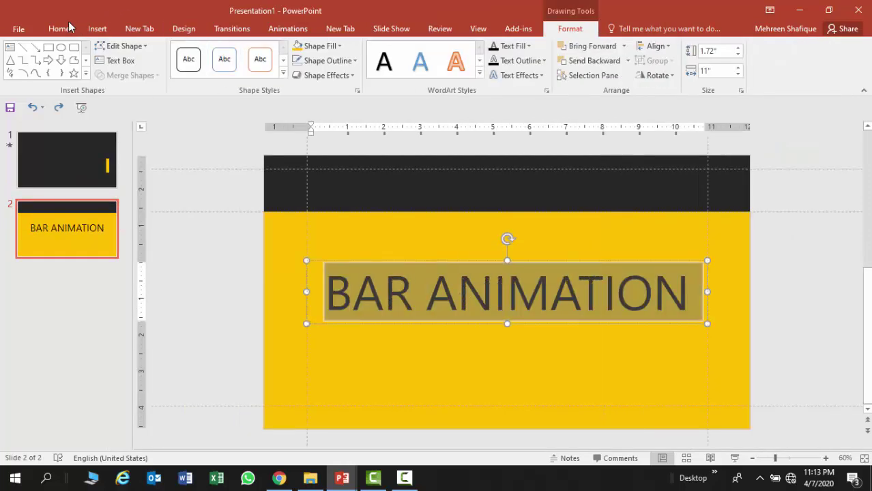
{"action": "left_click", "coordinate": [310, 71]}
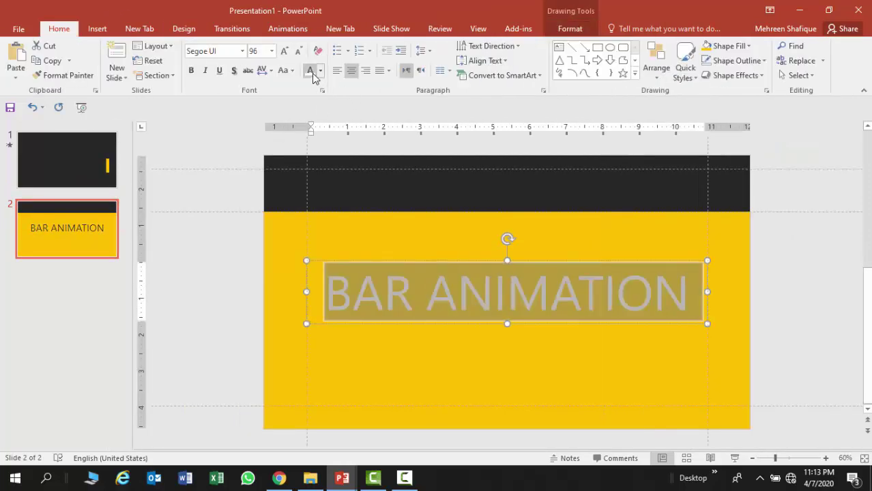
Step: Combine the BAR ANIMATION text box with the large golden rectangle using the Combine merge operation
{"action": "left_click", "coordinate": [559, 377]}
{"action": "key", "text": "Escape"}
{"action": "left_click", "coordinate": [458, 319]}
{"action": "left_click", "coordinate": [460, 327]}
{"action": "left_click", "coordinate": [460, 311]}
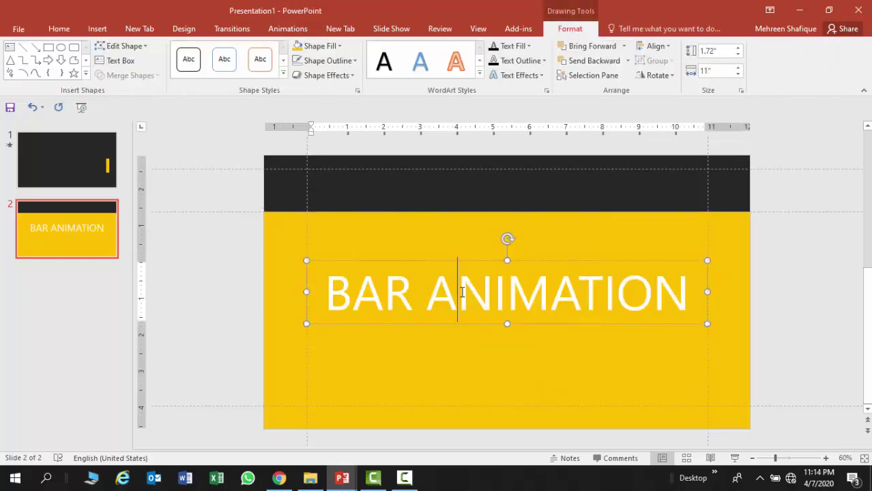
{"action": "left_click", "coordinate": [457, 327]}
{"action": "left_click", "coordinate": [438, 230], "text": "shift"}
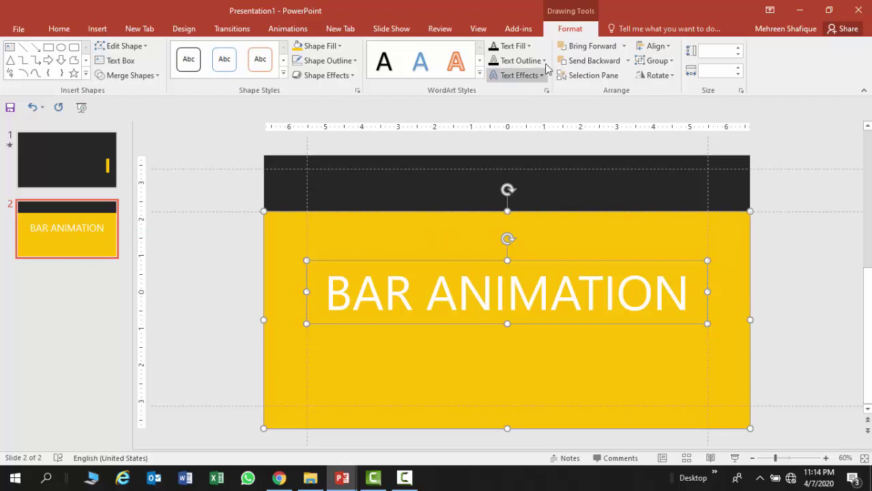
{"action": "left_click", "coordinate": [157, 77]}
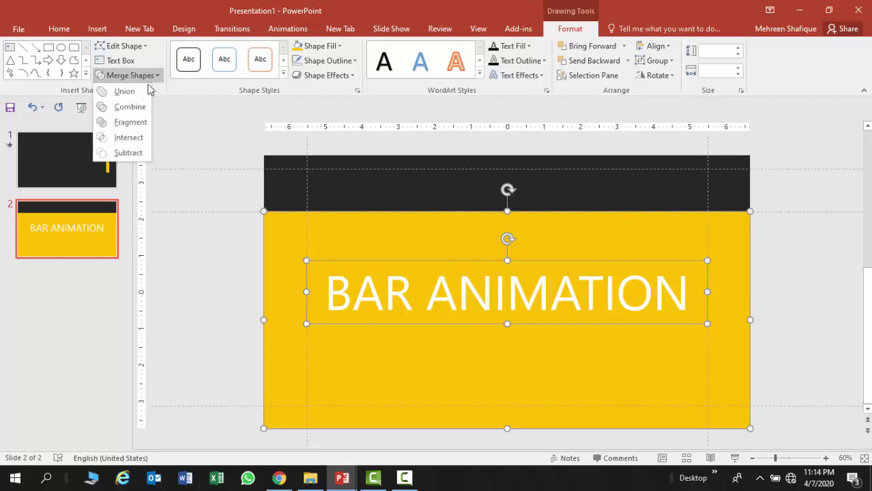
{"action": "left_click", "coordinate": [133, 109]}
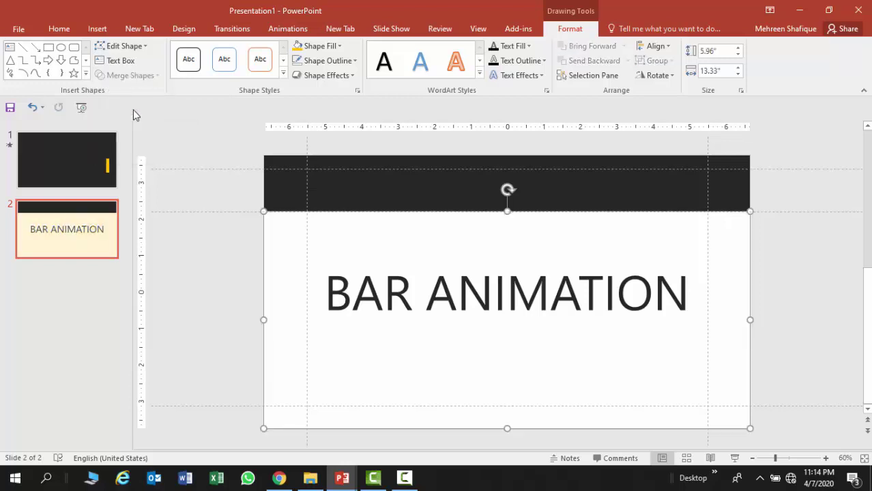
{"action": "left_click", "coordinate": [764, 365]}
{"action": "double_click", "coordinate": [547, 301]}
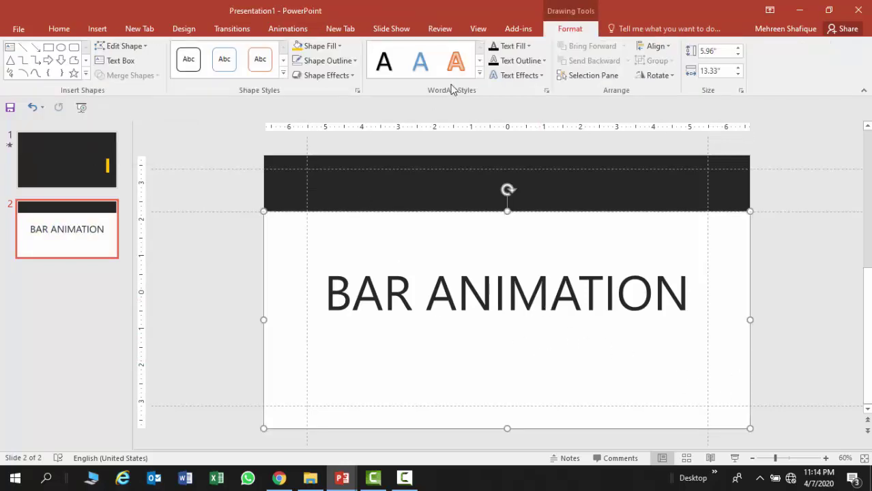
Step: Draw a rectangle about 11" wide and 1.79" high over the title between the vertical guides, and fill it golden yellow
{"action": "left_click", "coordinate": [97, 29]}
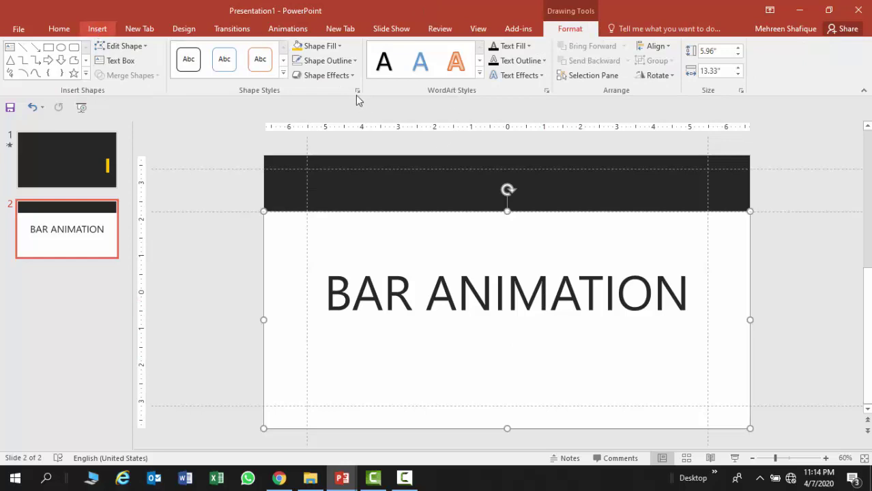
{"action": "left_click", "coordinate": [218, 69]}
{"action": "left_click", "coordinate": [252, 105]}
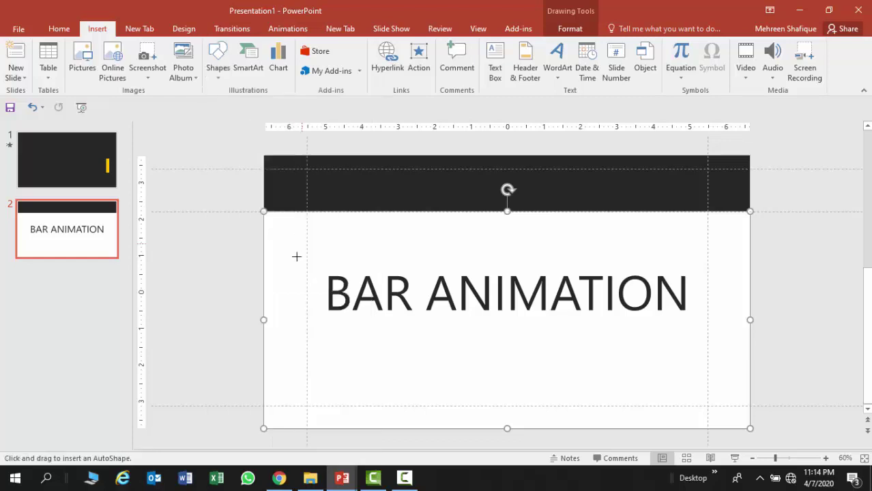
{"action": "left_click_drag", "start_coordinate": [308, 263], "coordinate": [710, 330]}
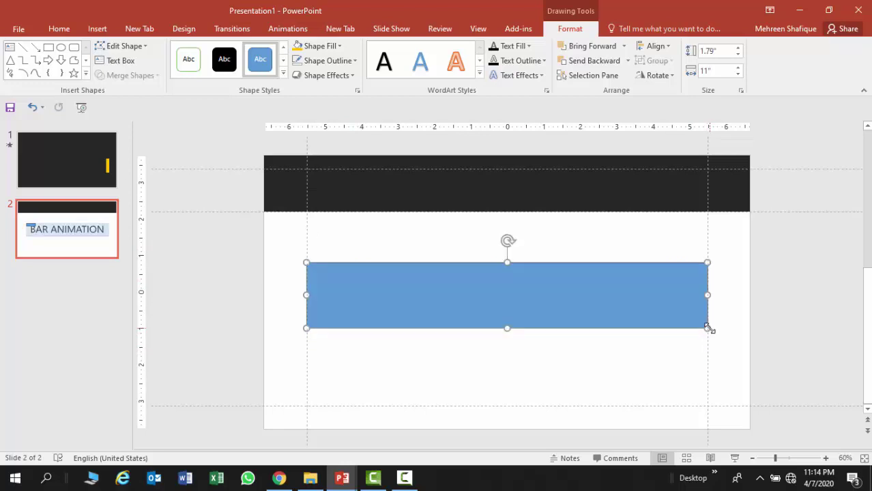
{"action": "left_click", "coordinate": [297, 49]}
{"action": "left_click", "coordinate": [299, 63]}
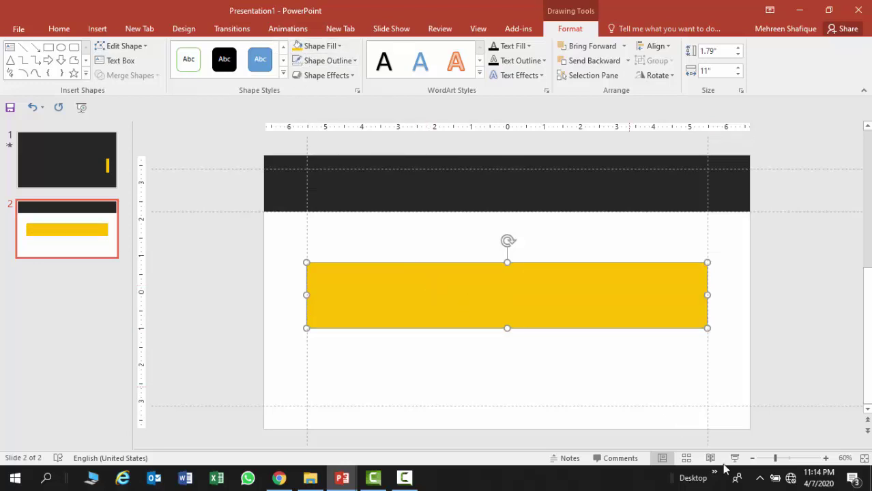
Step: Move the golden rectangle sideways off the title to start at the right vertical guide, and send it behind the cut-out shape
{"action": "left_click", "coordinate": [751, 459]}
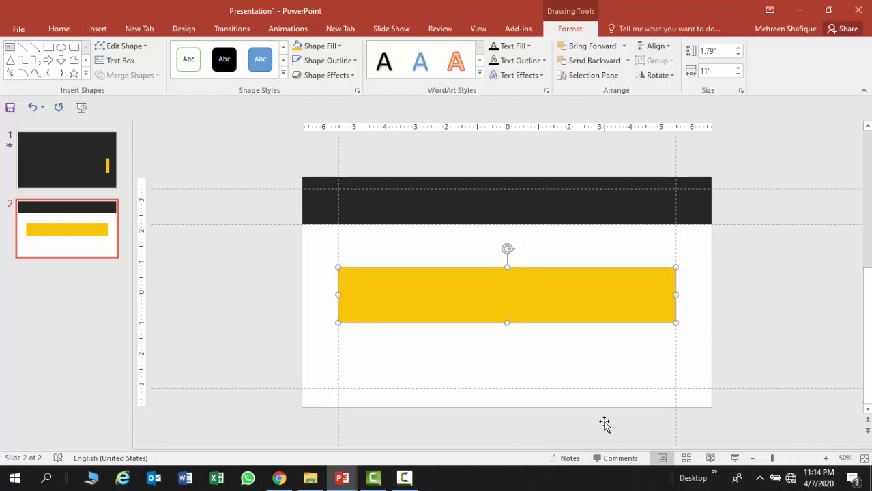
{"action": "left_click", "coordinate": [567, 352]}
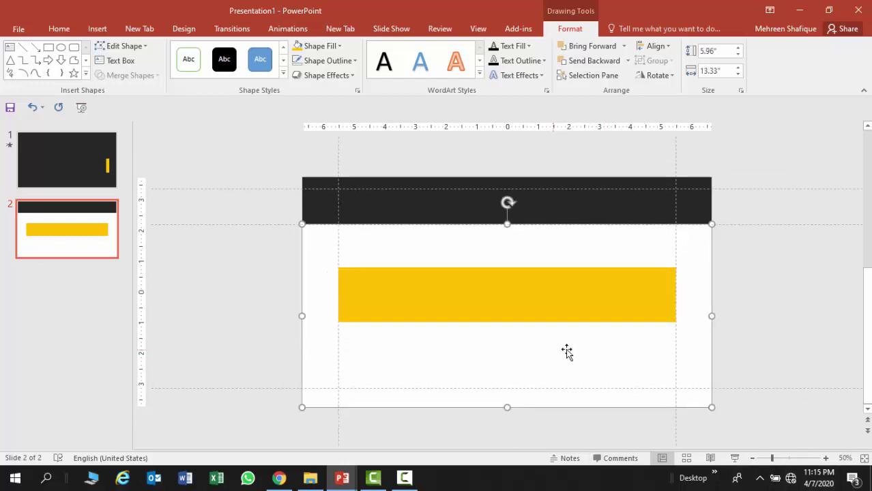
{"action": "left_click", "coordinate": [549, 294]}
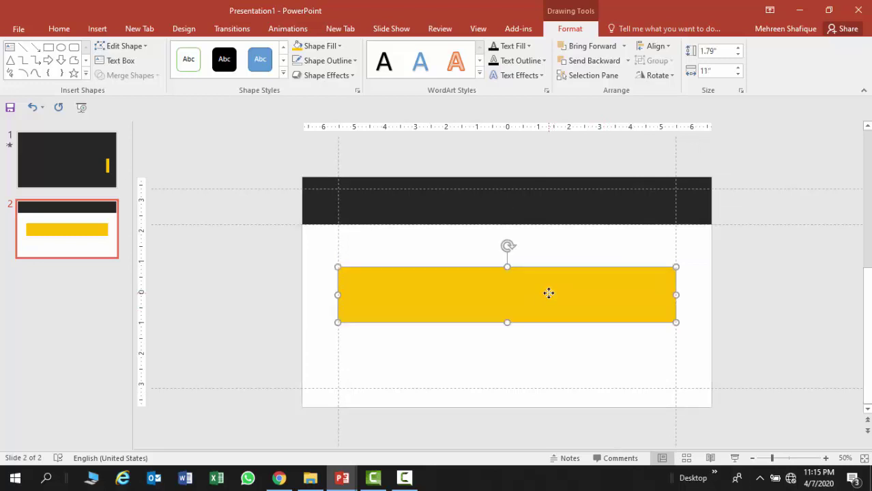
{"action": "left_click_drag", "start_coordinate": [550, 294], "coordinate": [867, 304]}
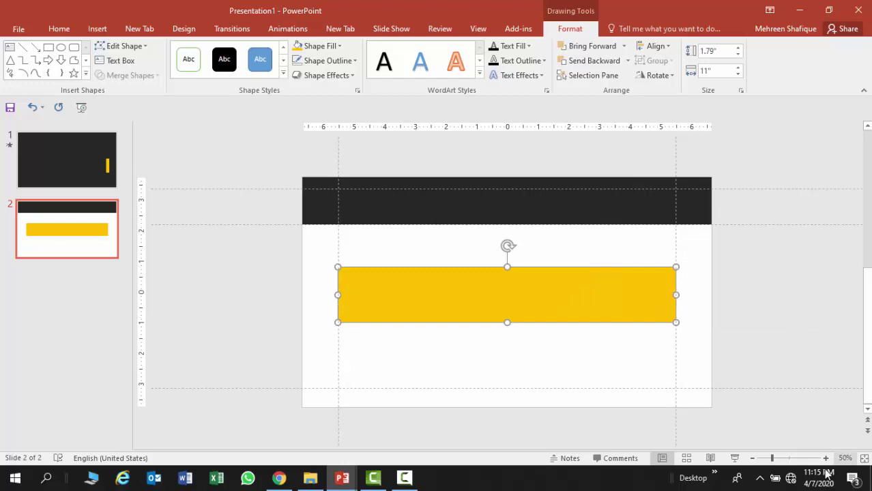
{"action": "left_click", "coordinate": [752, 458]}
{"action": "left_click_drag", "start_coordinate": [548, 297], "coordinate": [783, 305]}
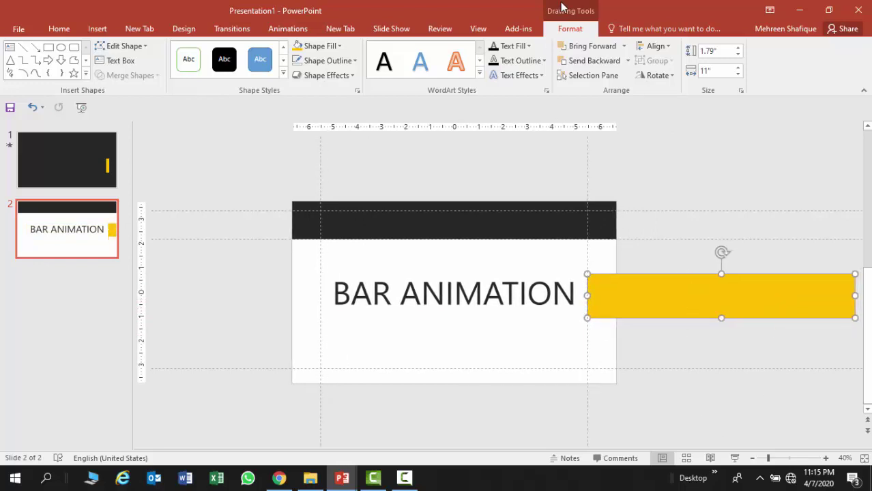
{"action": "left_click", "coordinate": [630, 63]}
{"action": "left_click", "coordinate": [610, 91]}
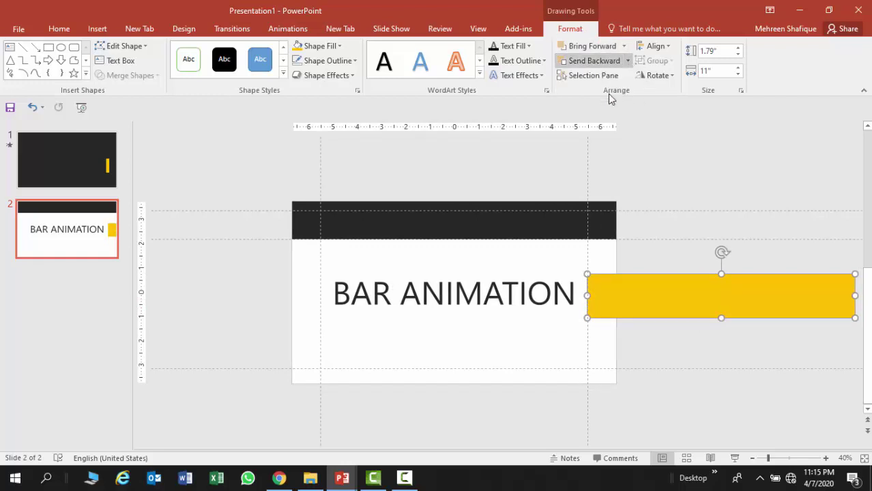
{"action": "left_click", "coordinate": [653, 351]}
Step: Duplicate the golden rectangle, set the copy's width to 0.5", and center it on the right vertical guide beside the title
{"action": "left_click", "coordinate": [663, 300]}
{"action": "key", "text": "ctrl+v"}
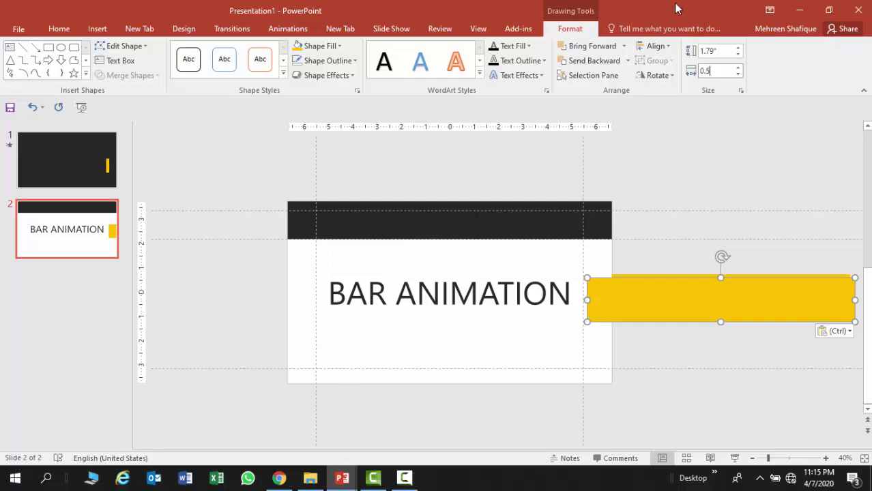
{"action": "left_click", "coordinate": [700, 163]}
{"action": "left_click_drag", "start_coordinate": [607, 302], "coordinate": [594, 299]}
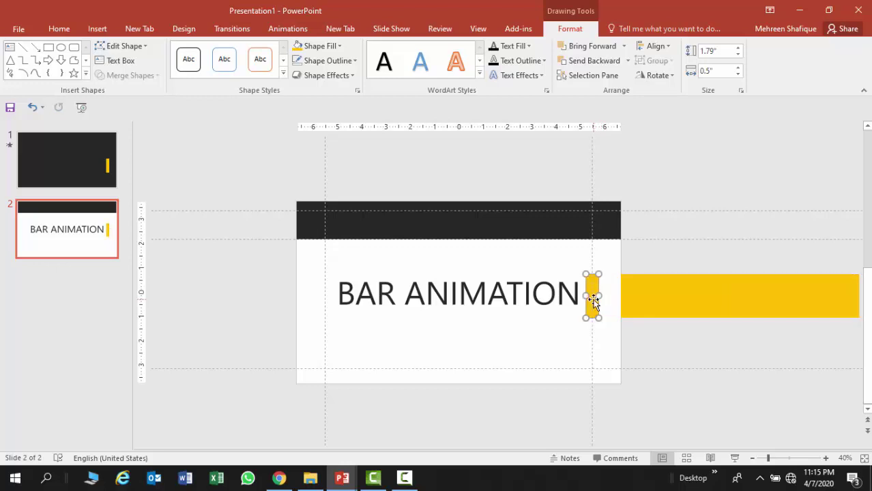
{"action": "left_click", "coordinate": [663, 347]}
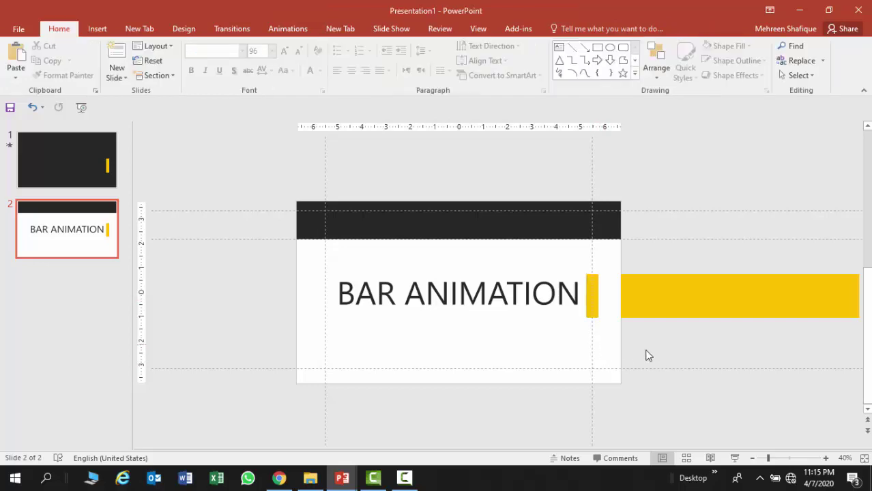
Step: Apply a Lines motion path animation to the narrow golden bar
{"action": "left_click", "coordinate": [826, 458]}
{"action": "left_click", "coordinate": [825, 458]}
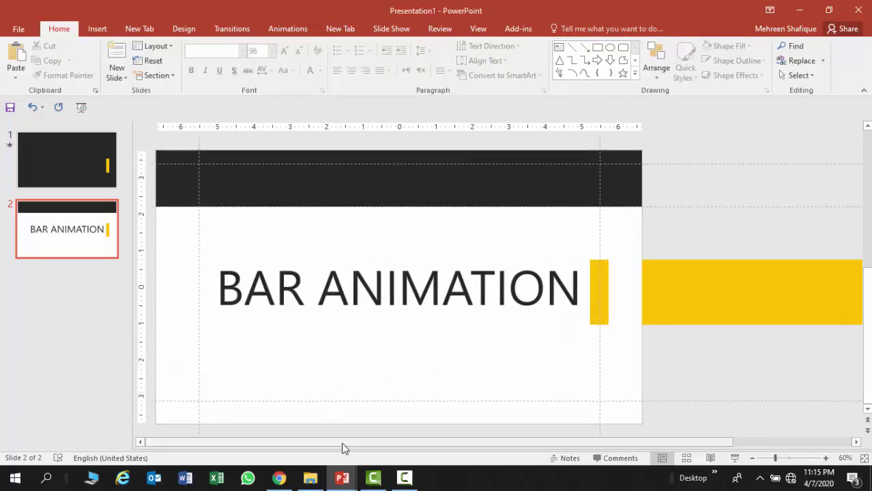
{"action": "left_click", "coordinate": [382, 356]}
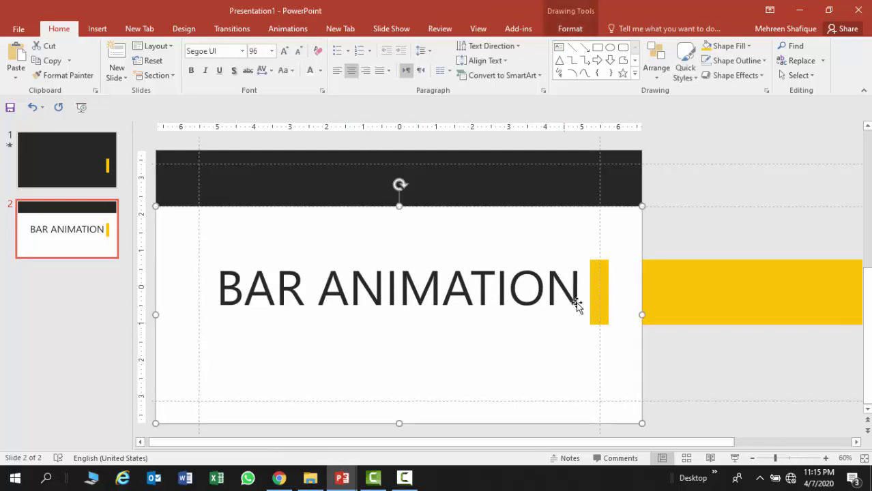
{"action": "left_click", "coordinate": [603, 279]}
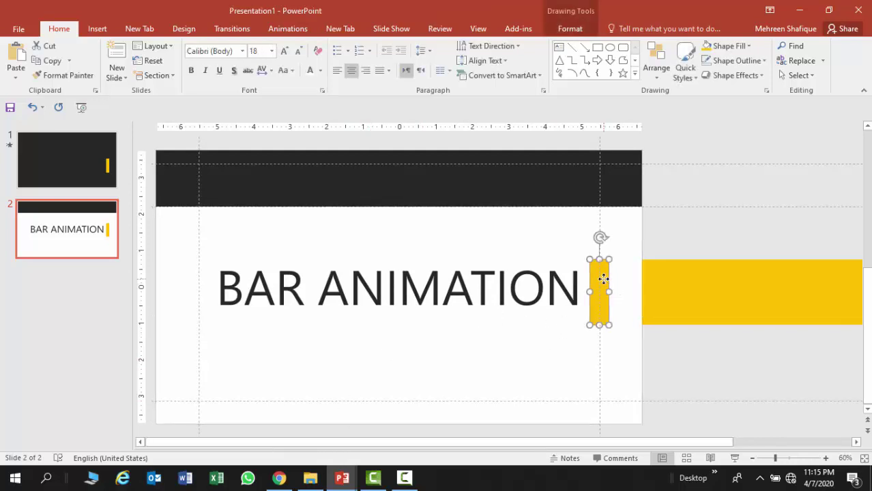
{"action": "left_click", "coordinate": [288, 29]}
{"action": "left_click", "coordinate": [464, 72]}
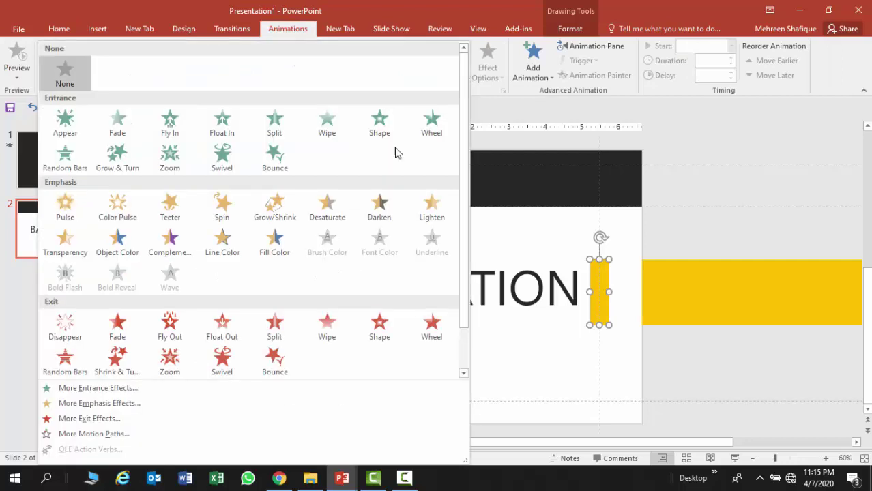
{"action": "scroll", "coordinate": [284, 276], "scroll_direction": "down", "scroll_amount": 2}
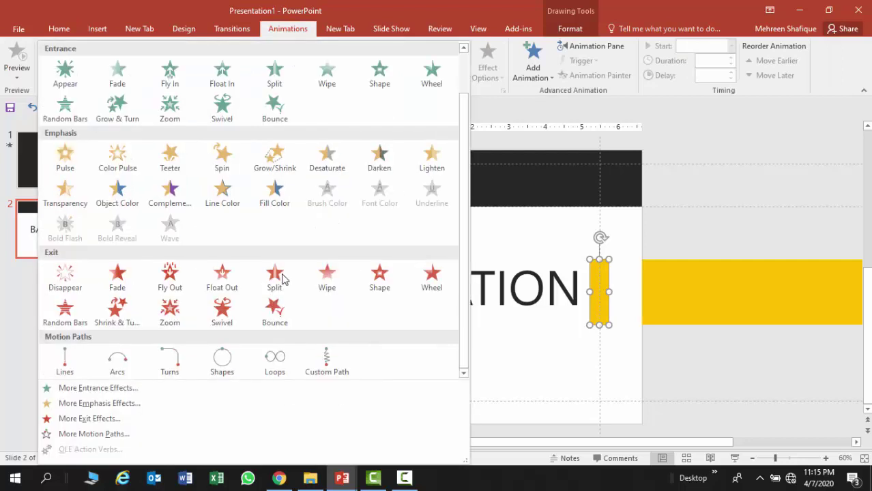
{"action": "left_click", "coordinate": [65, 369]}
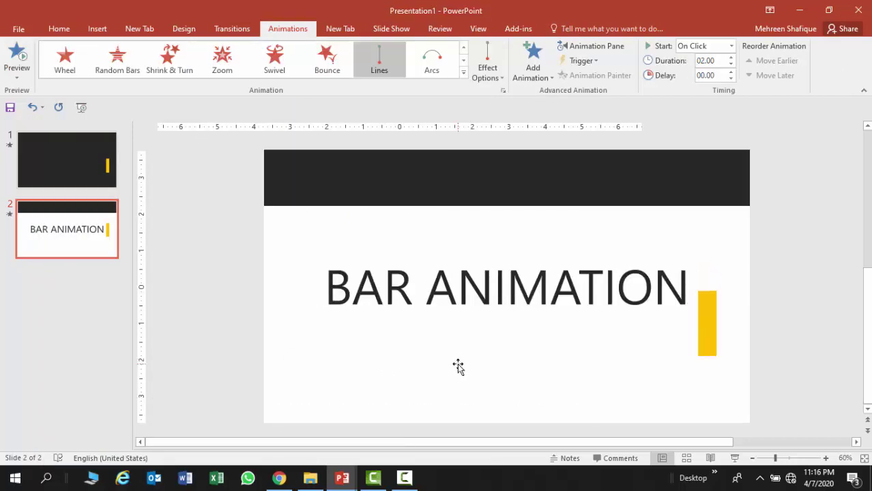
Step: Set the bar's motion path direction to Left and extend its end point to the left vertical guide
{"action": "left_click", "coordinate": [489, 73]}
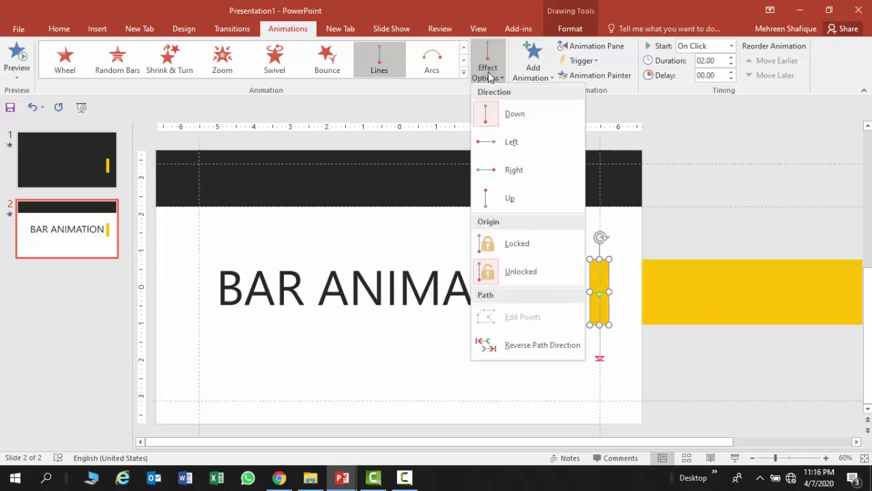
{"action": "left_click", "coordinate": [492, 142]}
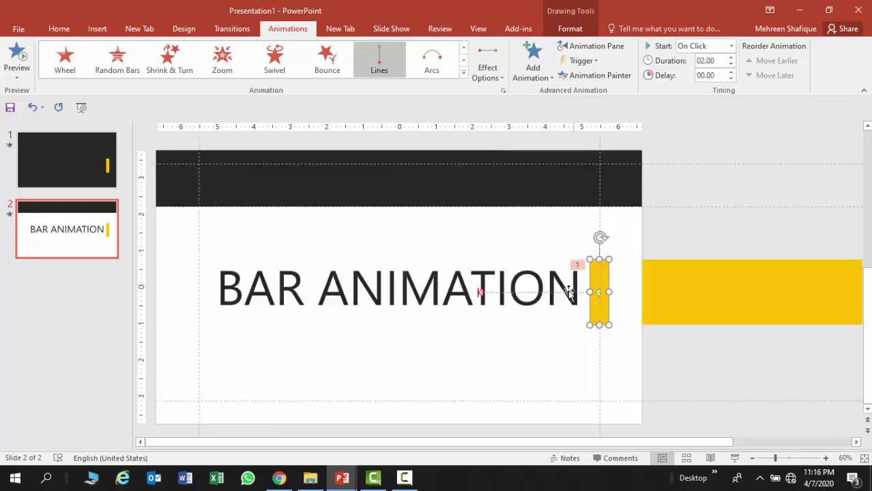
{"action": "left_click", "coordinate": [480, 295]}
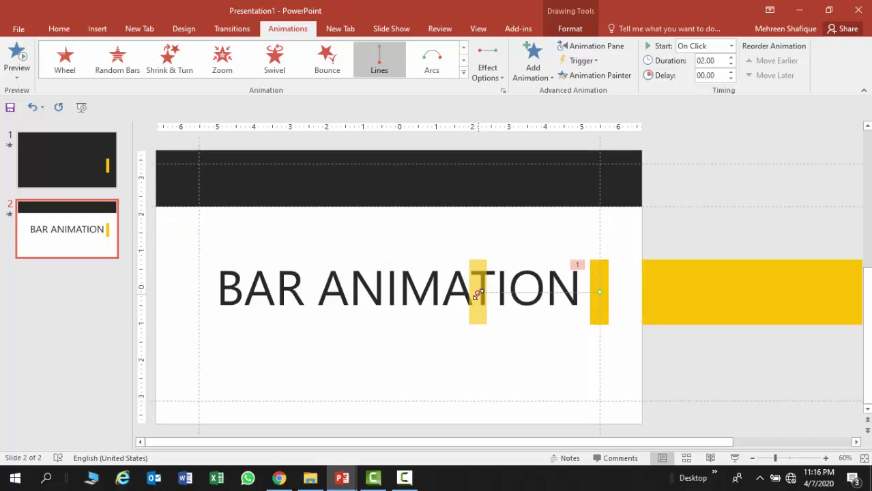
{"action": "left_click_drag", "start_coordinate": [478, 295], "coordinate": [200, 304]}
Step: Add a second Lines motion path to the narrow bar and set its direction to Right
{"action": "left_click", "coordinate": [602, 281]}
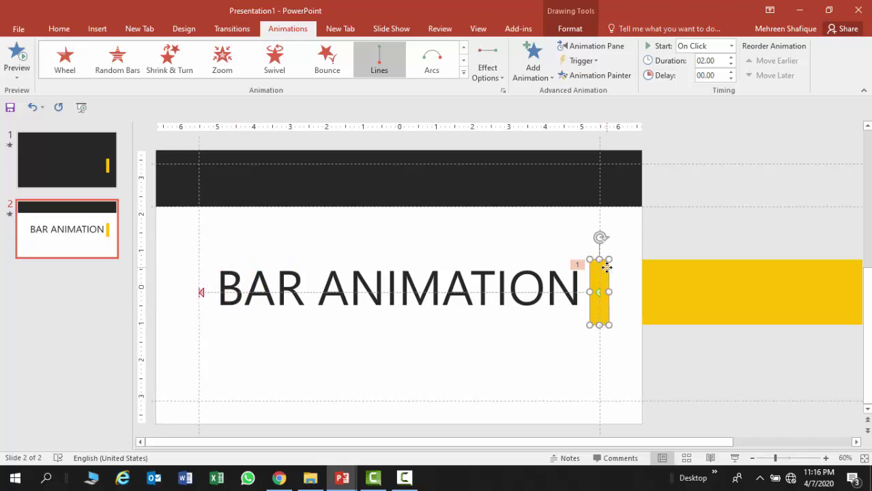
{"action": "left_click", "coordinate": [536, 72]}
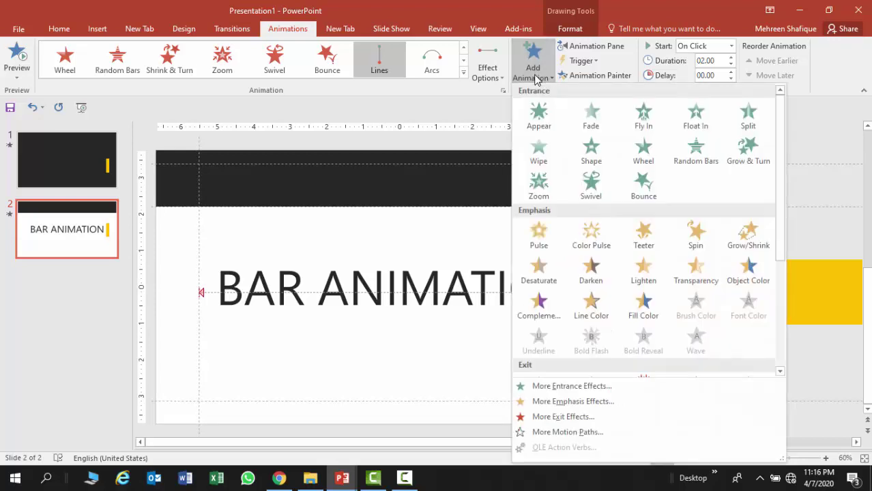
{"action": "scroll", "coordinate": [644, 253], "scroll_direction": "down", "scroll_amount": 3}
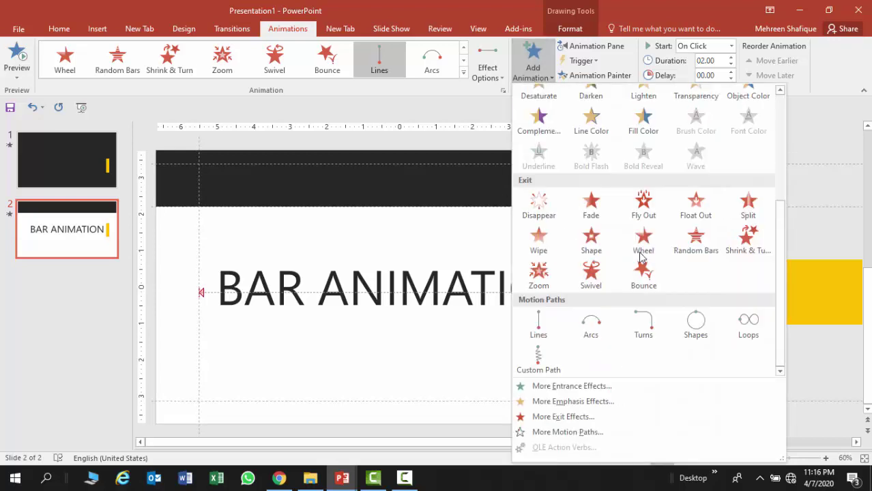
{"action": "left_click", "coordinate": [541, 328]}
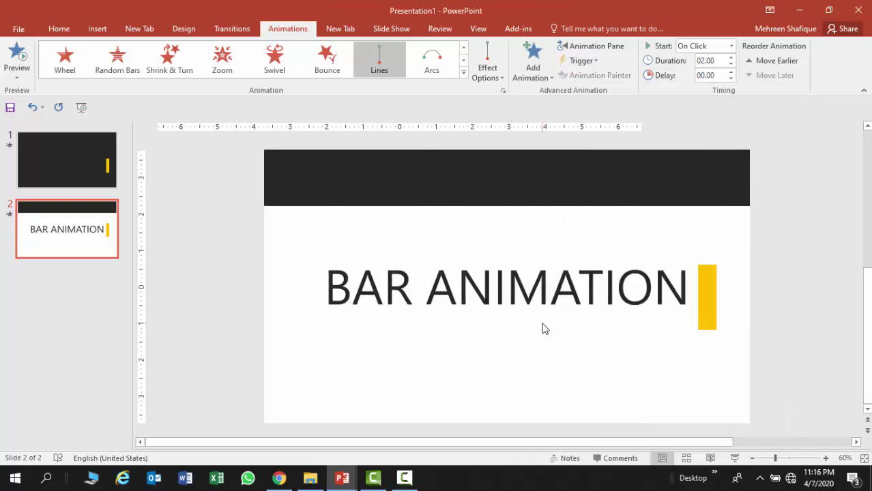
{"action": "left_click", "coordinate": [495, 76]}
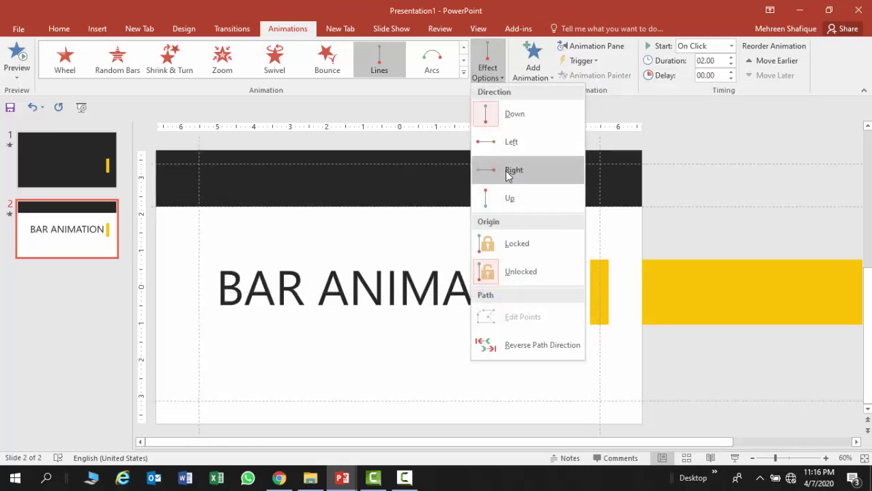
{"action": "left_click", "coordinate": [508, 172]}
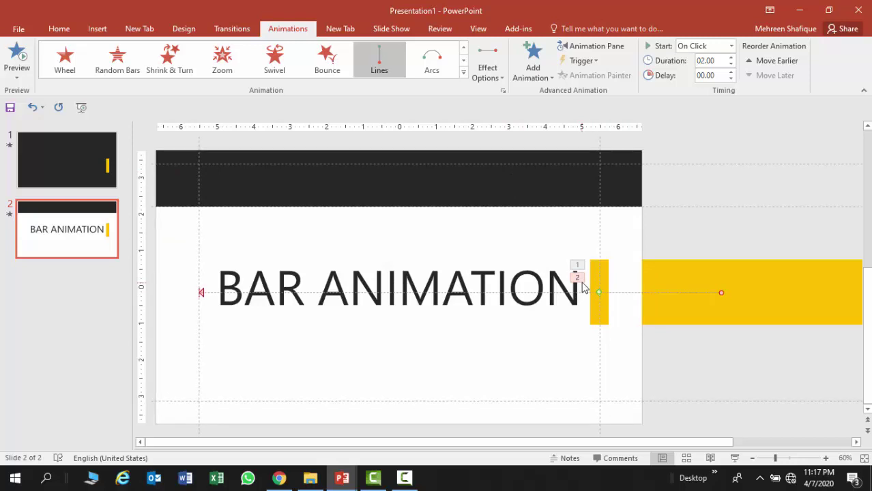
Step: Adjust the second motion path so it starts at the left vertical guide and ends at the right vertical guide
{"action": "left_click_drag", "start_coordinate": [598, 290], "coordinate": [525, 289]}
{"action": "left_click", "coordinate": [526, 289]}
{"action": "left_click", "coordinate": [597, 293]}
{"action": "left_click_drag", "start_coordinate": [598, 292], "coordinate": [202, 241]}
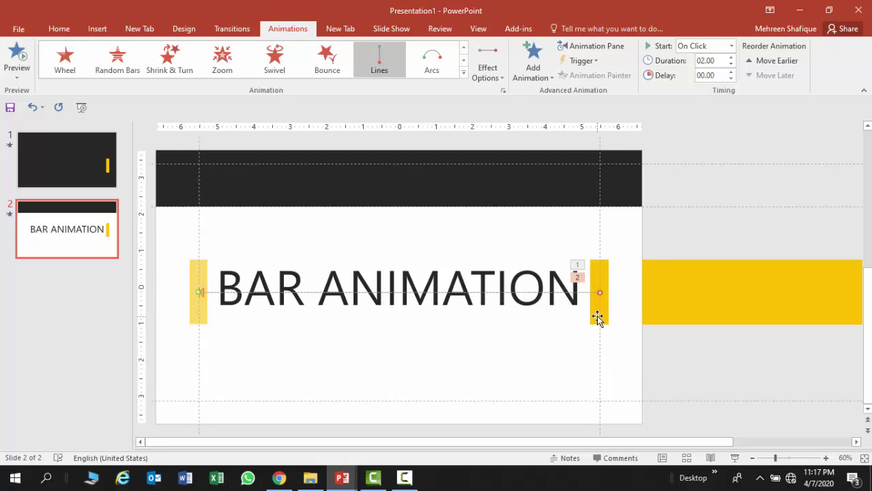
{"action": "left_click", "coordinate": [597, 316]}
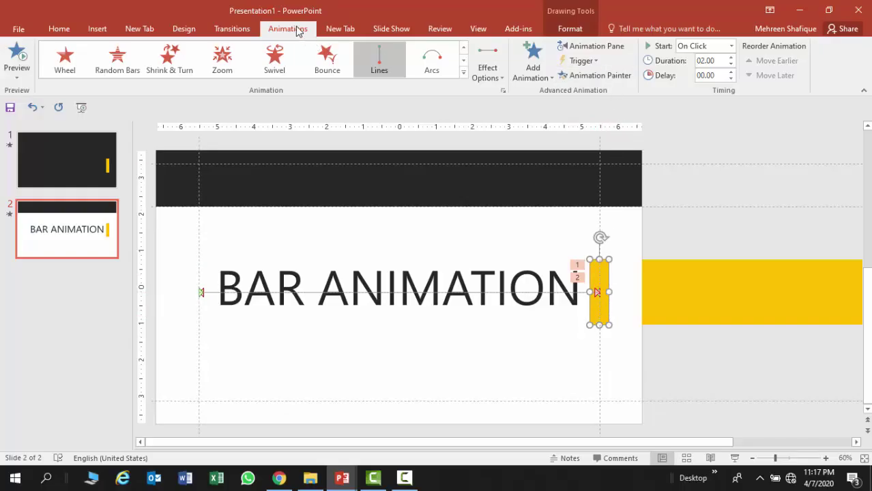
Step: Copy the narrow bar's animations to the wide golden bar with Animation Painter and order its Left path directly after the narrow bar's Left path
{"action": "left_click", "coordinate": [597, 76]}
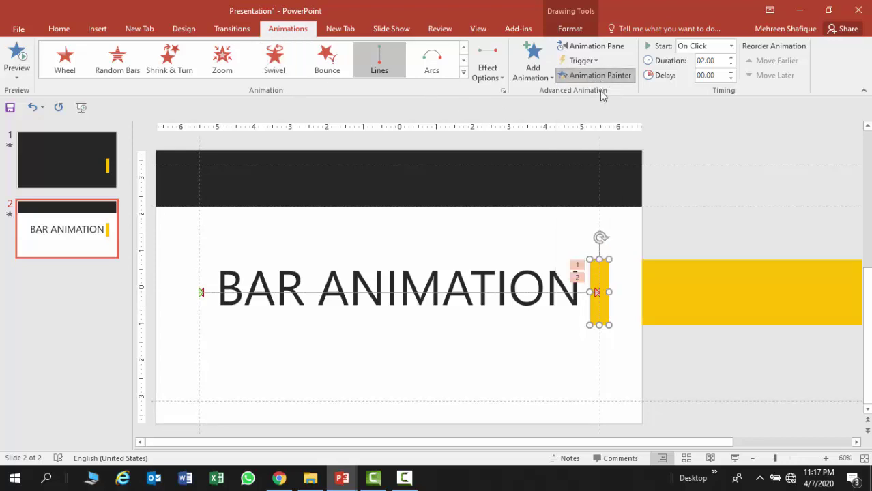
{"action": "left_click", "coordinate": [709, 299]}
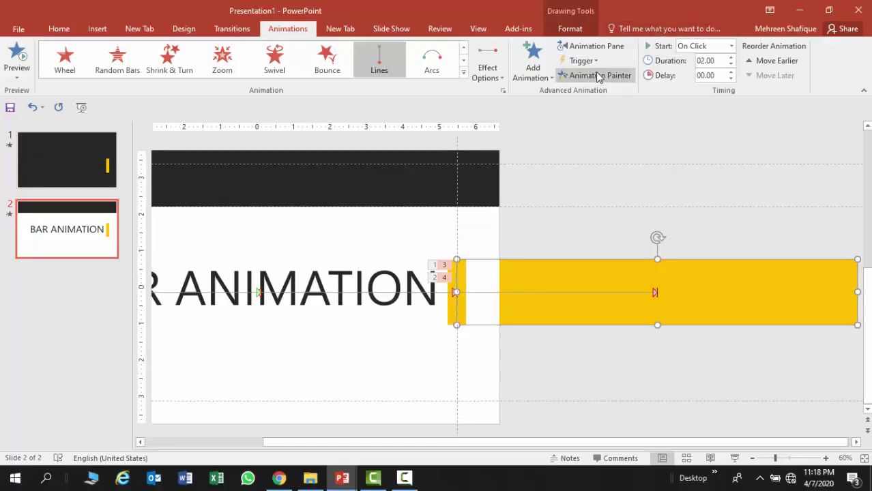
{"action": "left_click", "coordinate": [596, 48]}
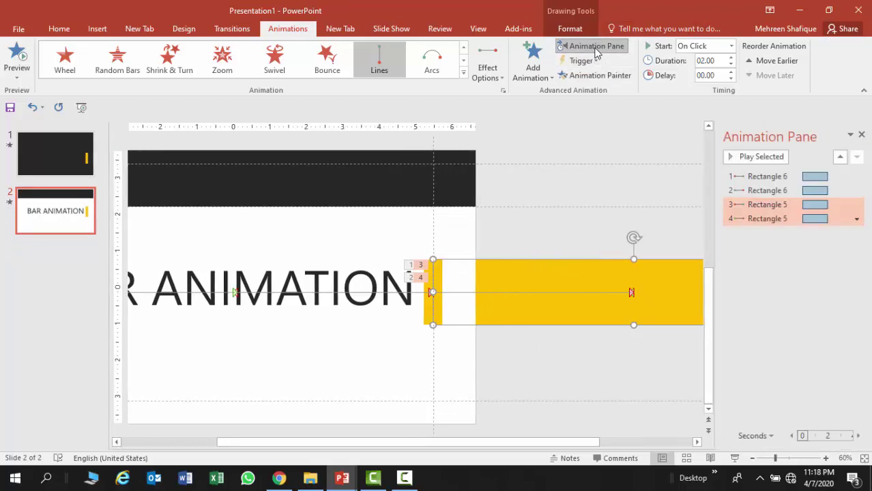
{"action": "left_click", "coordinate": [757, 192]}
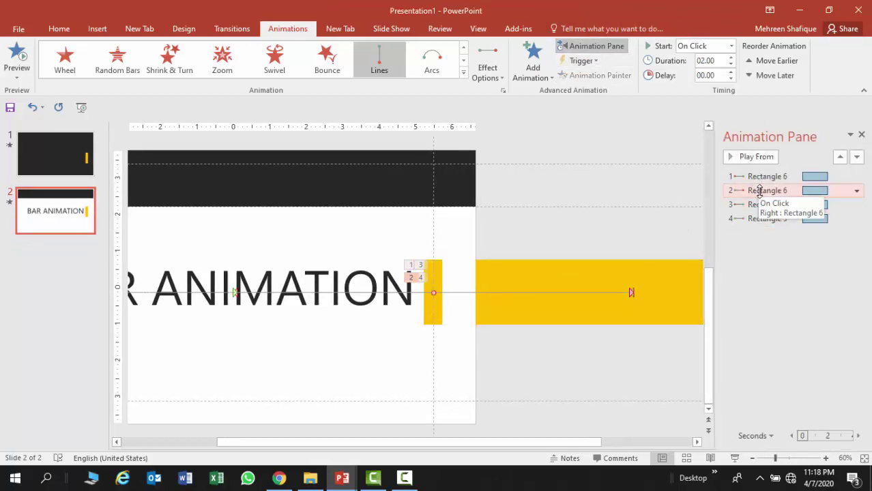
{"action": "left_click_drag", "start_coordinate": [760, 192], "coordinate": [759, 211]}
Step: Set both of the wide golden bar's motion paths, Left and Right, to start With Previous
{"action": "left_click", "coordinate": [765, 191]}
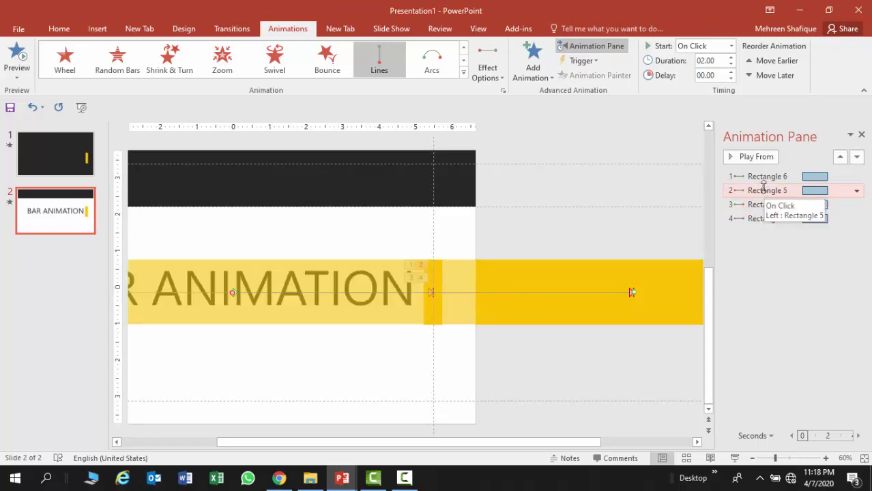
{"action": "left_click", "coordinate": [731, 46]}
{"action": "left_click", "coordinate": [715, 75]}
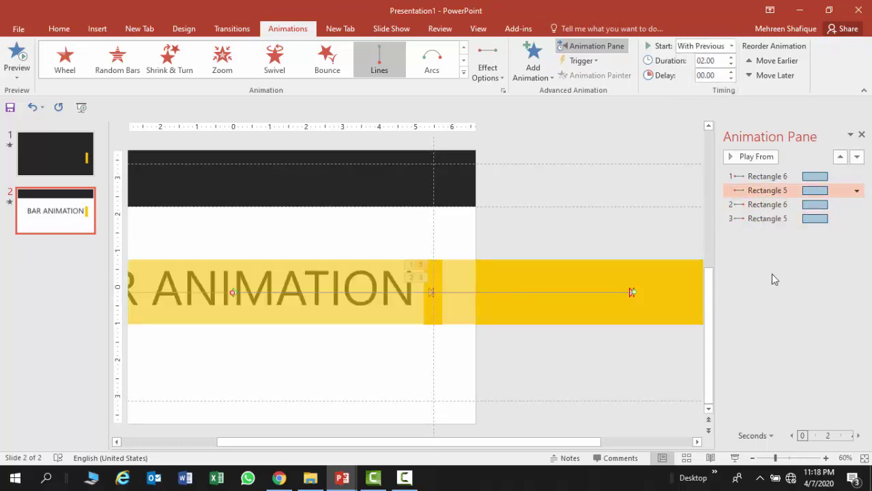
{"action": "left_click", "coordinate": [771, 218]}
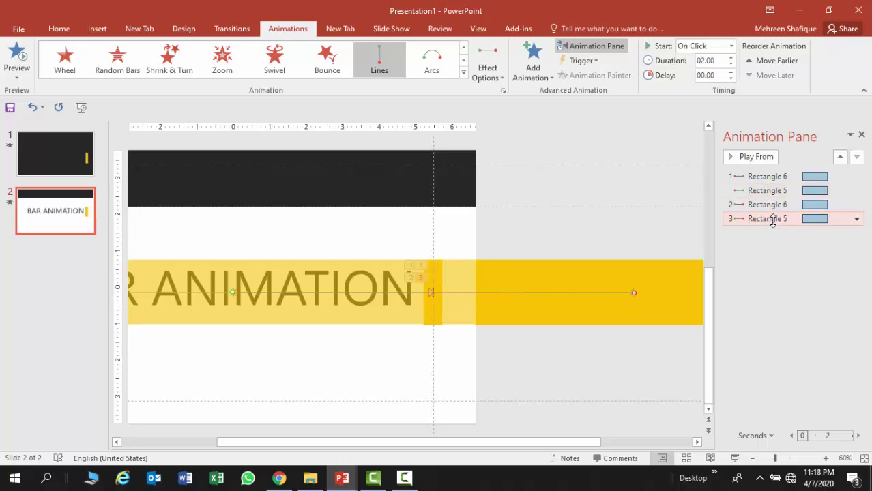
{"action": "left_click", "coordinate": [731, 45]}
{"action": "left_click", "coordinate": [722, 72]}
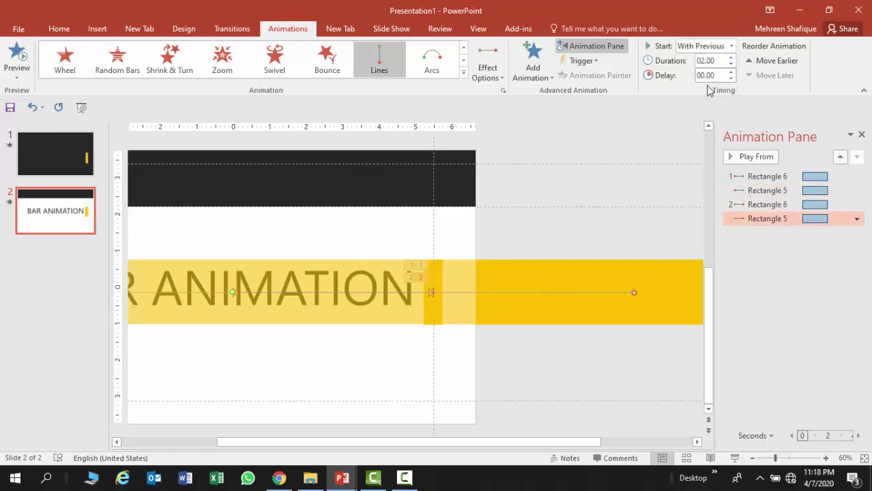
Step: Fill the white cut-out title shape with the dark background colour using the Eyedropper, and close the Animation Pane and the update notification
{"action": "left_click", "coordinate": [379, 233]}
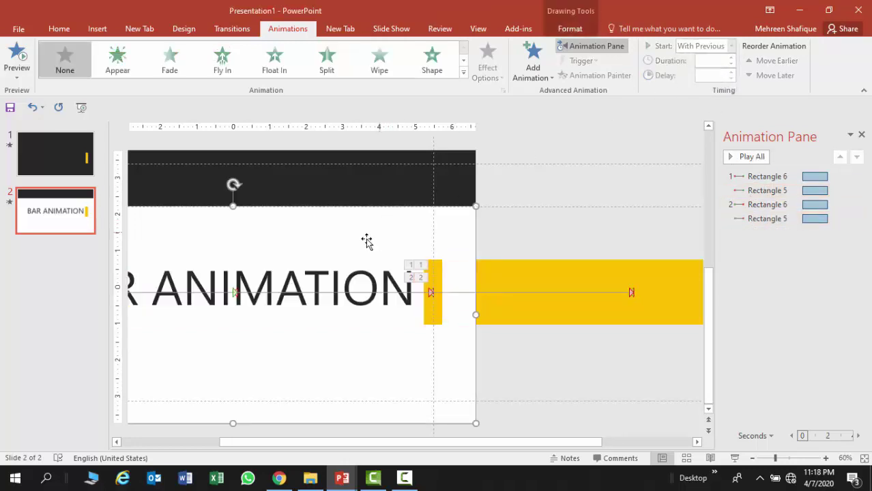
{"action": "left_click", "coordinate": [59, 29]}
{"action": "left_click", "coordinate": [744, 46]}
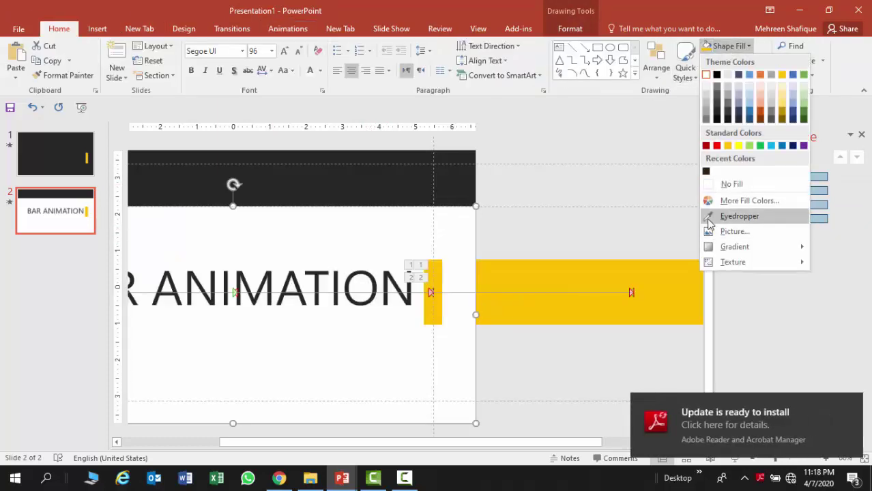
{"action": "left_click", "coordinate": [711, 218]}
{"action": "left_click", "coordinate": [410, 175]}
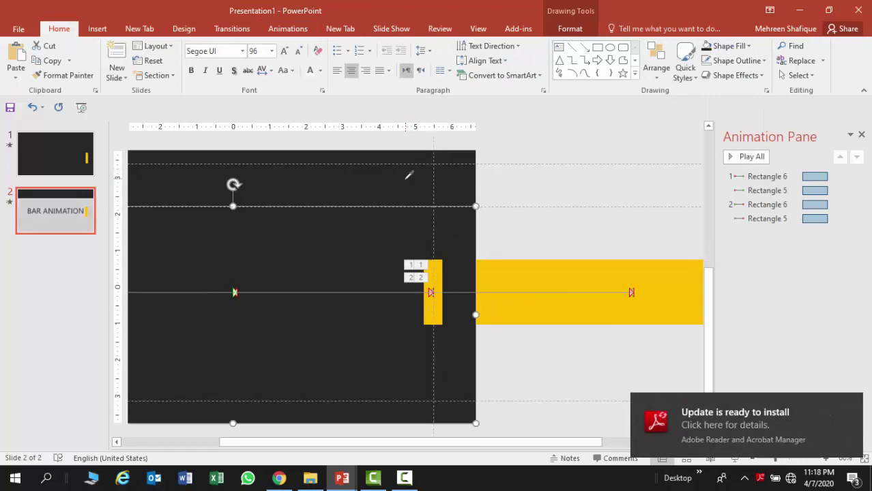
{"action": "left_click", "coordinate": [862, 136]}
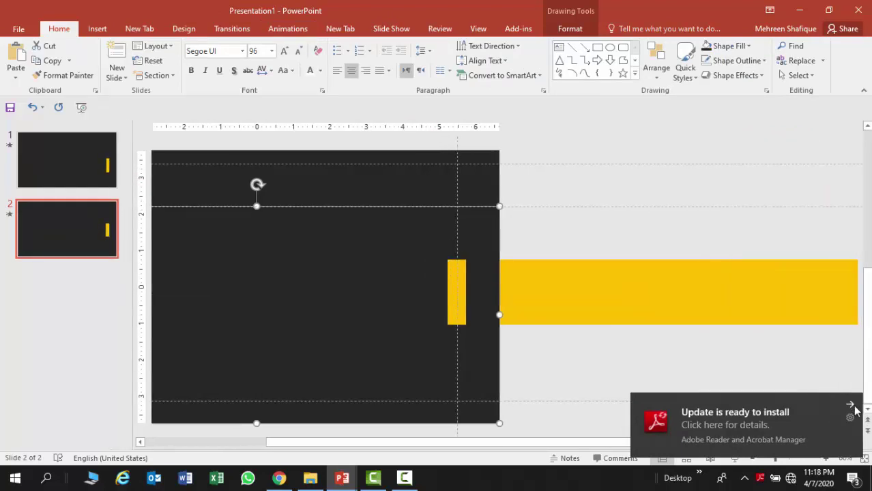
{"action": "left_click", "coordinate": [852, 406]}
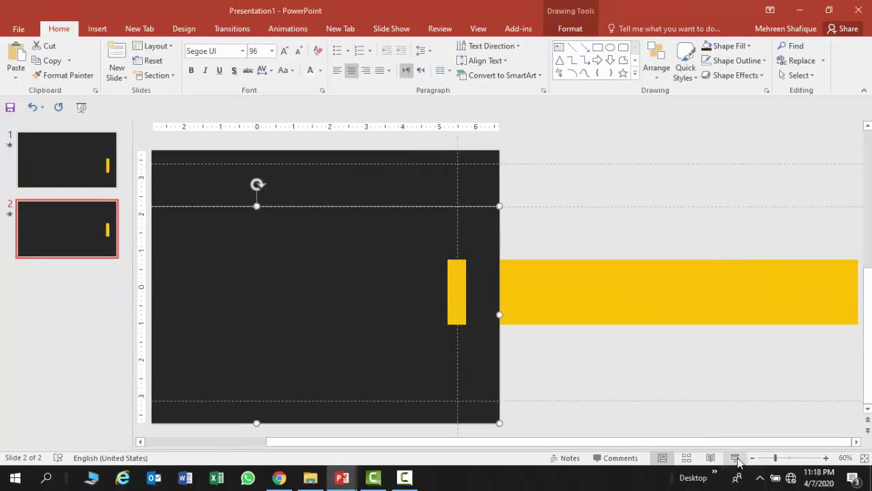